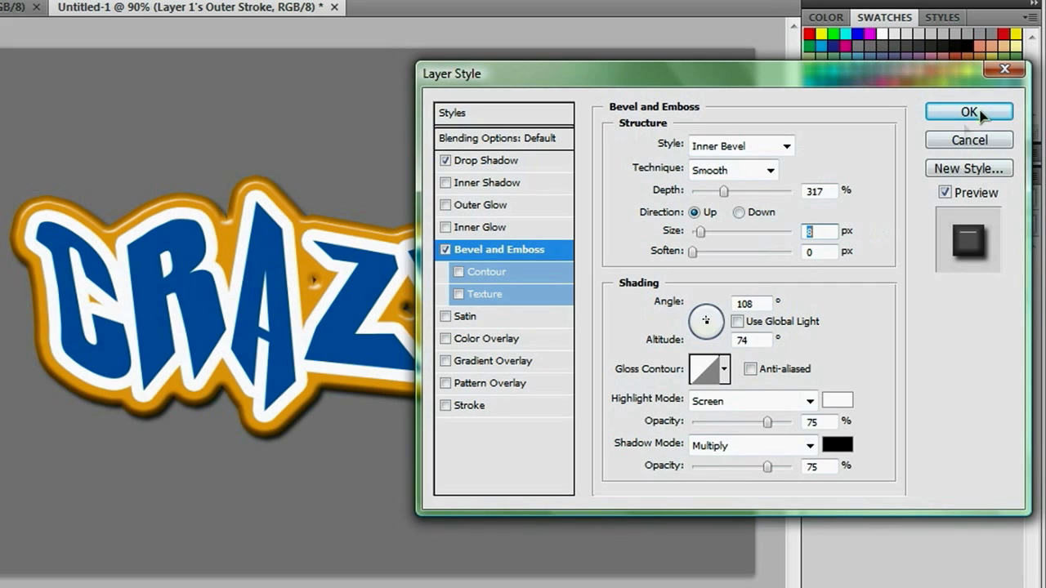
Add a 2 px drop shadow to Layer 1 copy's Outer Stroke.
left_click(1019, 303)
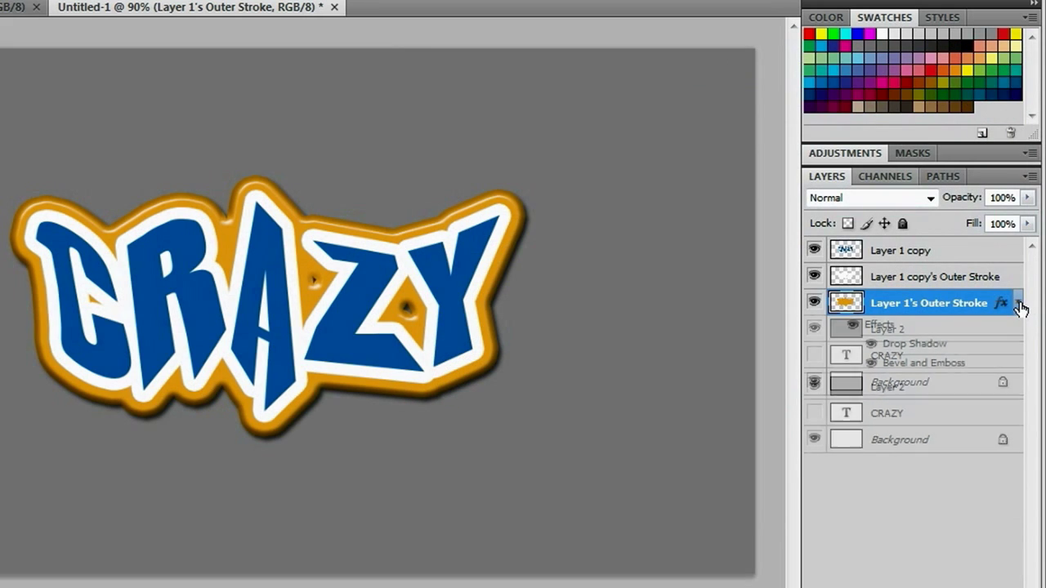
double_click(850, 282)
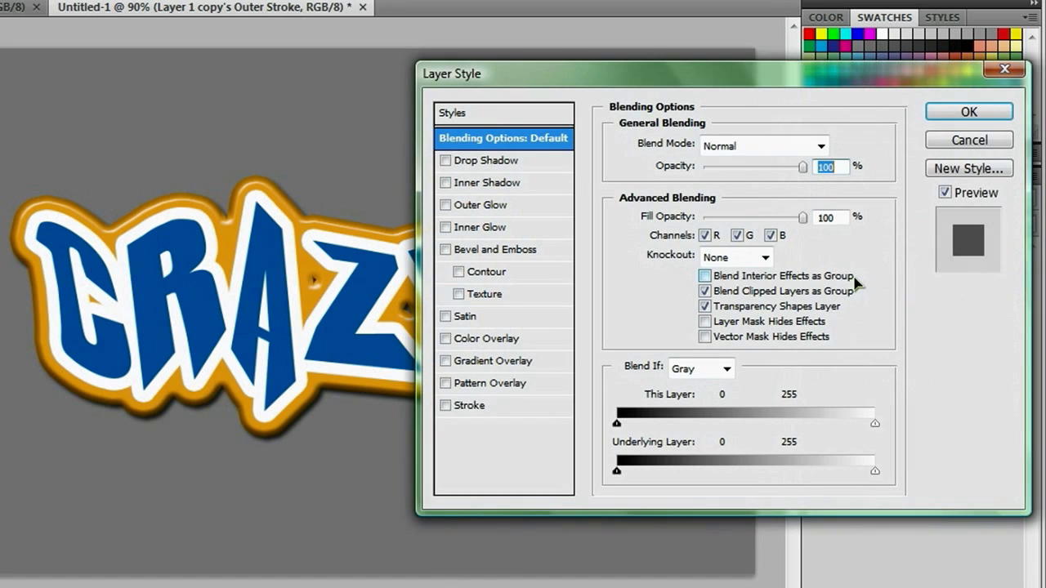
left_click(498, 160)
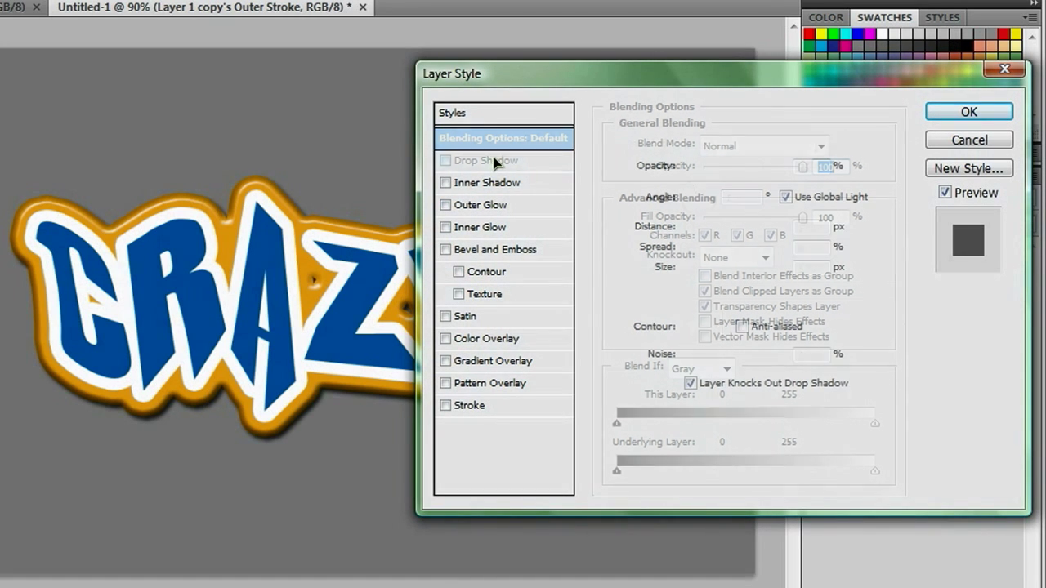
double_click(826, 268)
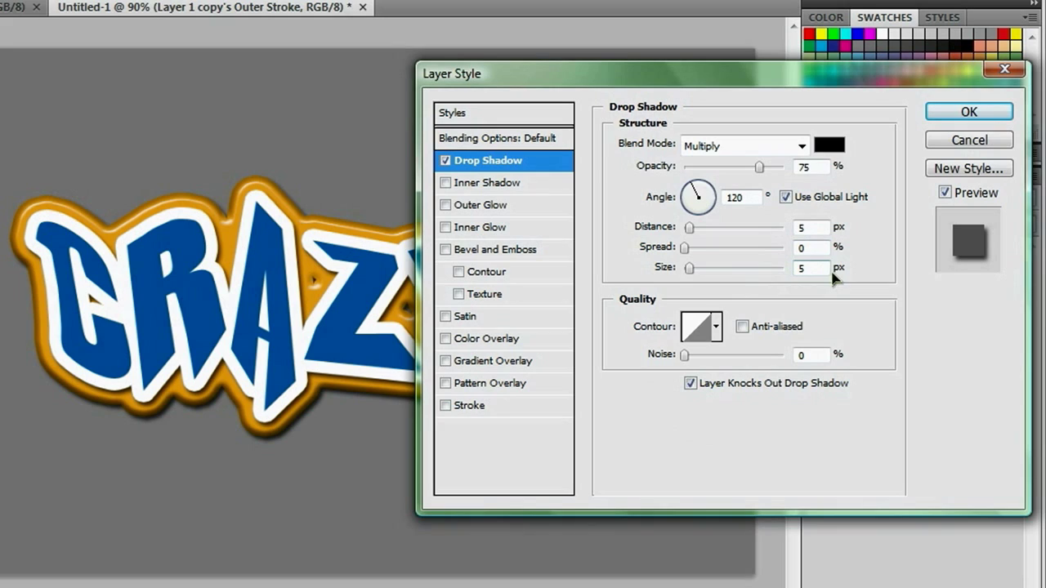
type("2")
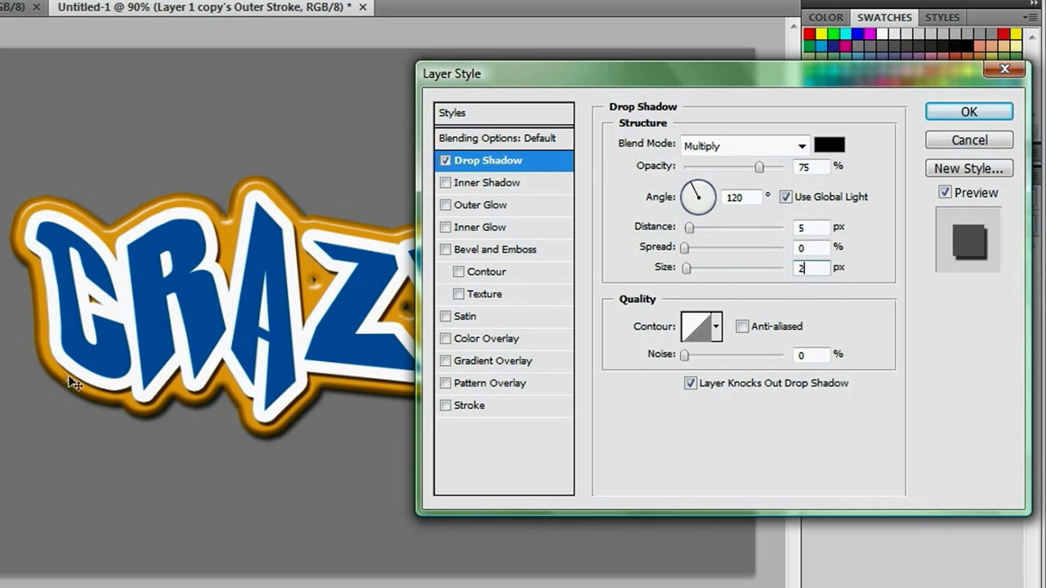
Add a bevel to the outer stroke with its own light at 108° angle, 74° altitude.
left_click(517, 252)
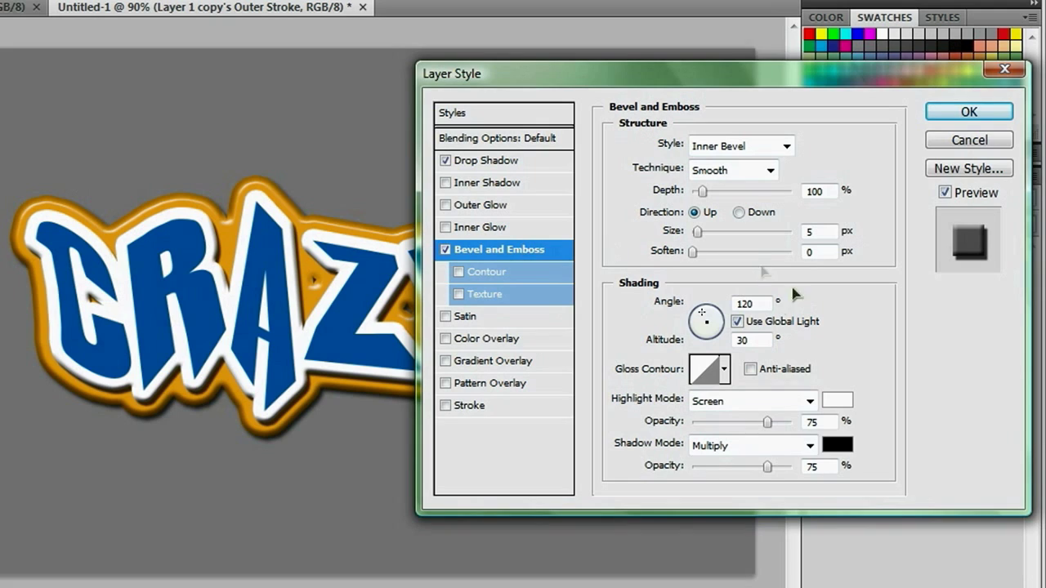
left_click(737, 322)
left_click_drag(708, 327, 706, 319)
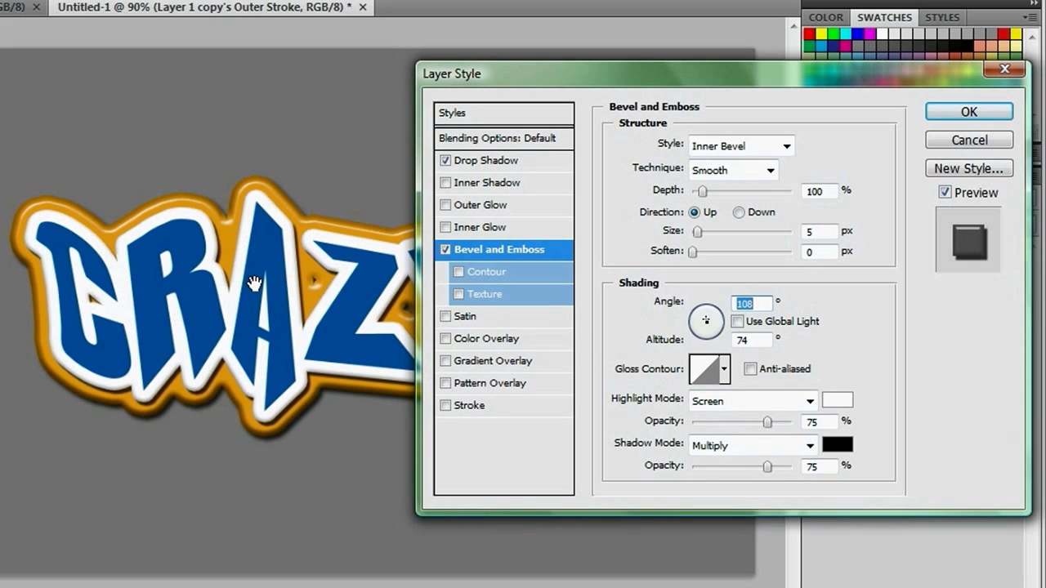
left_click(970, 111)
left_click(1017, 278)
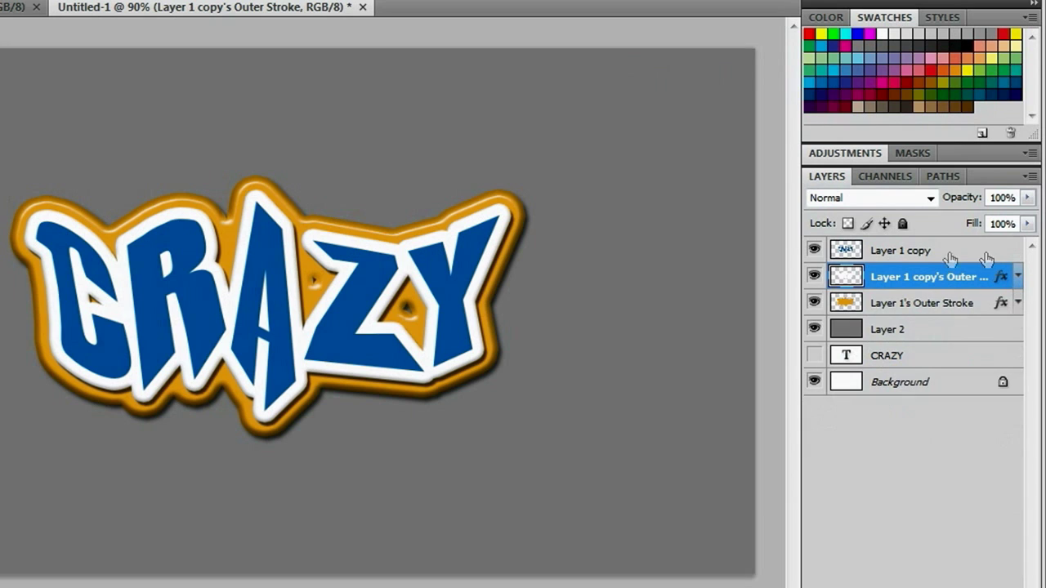
Give Layer 1 copy a 0 px drop shadow at its own 146° angle, and enable Bevel and Emboss.
double_click(850, 255)
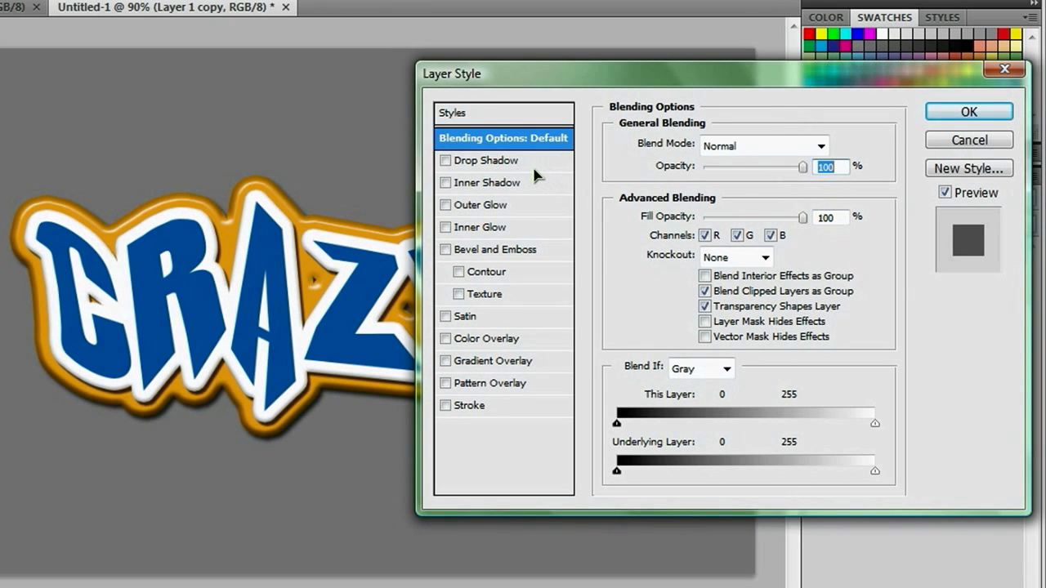
left_click(488, 162)
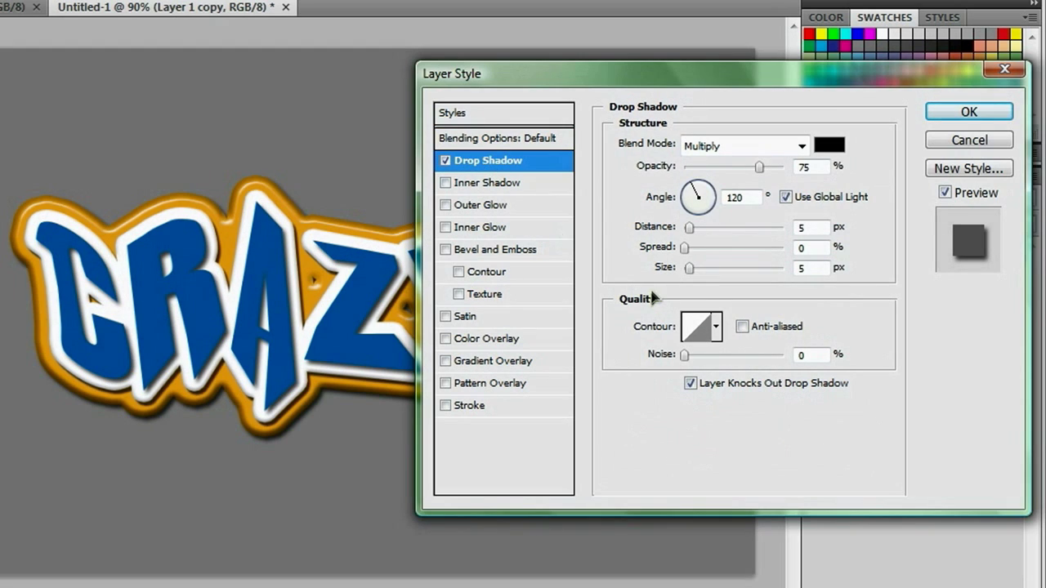
left_click_drag(689, 268, 685, 270)
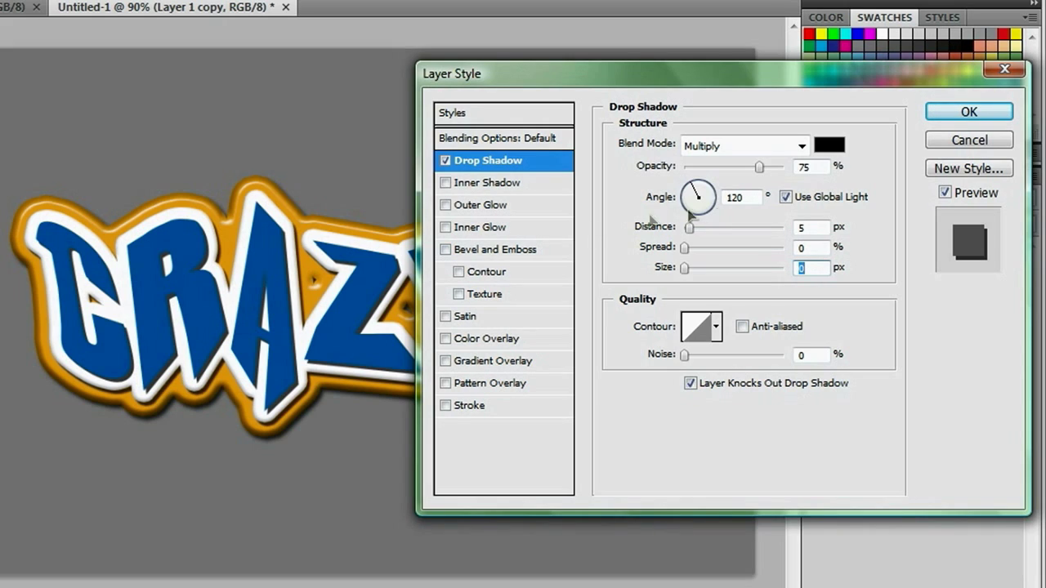
left_click(787, 197)
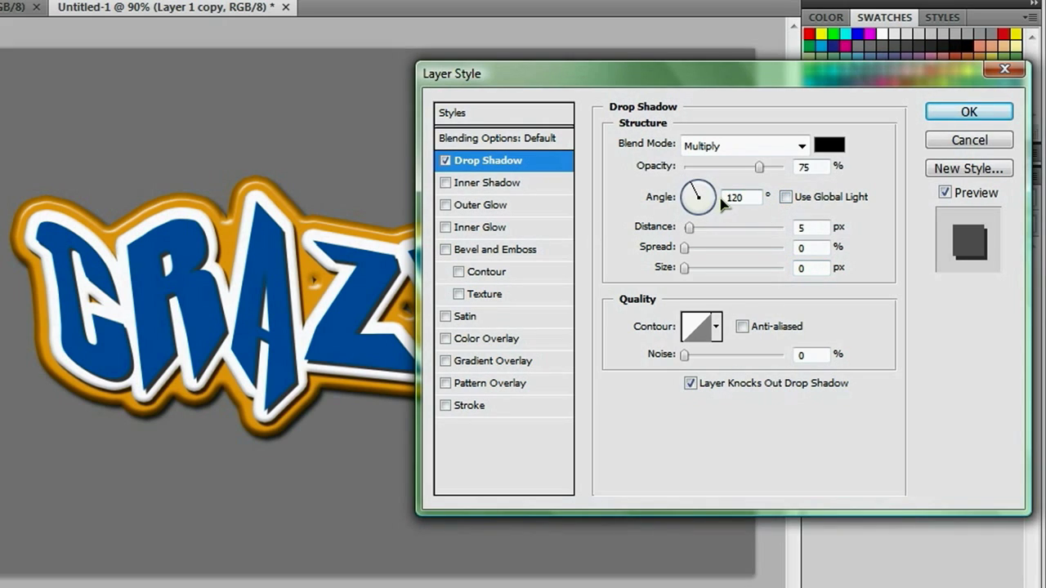
left_click(699, 194)
left_click_drag(698, 194, 704, 198)
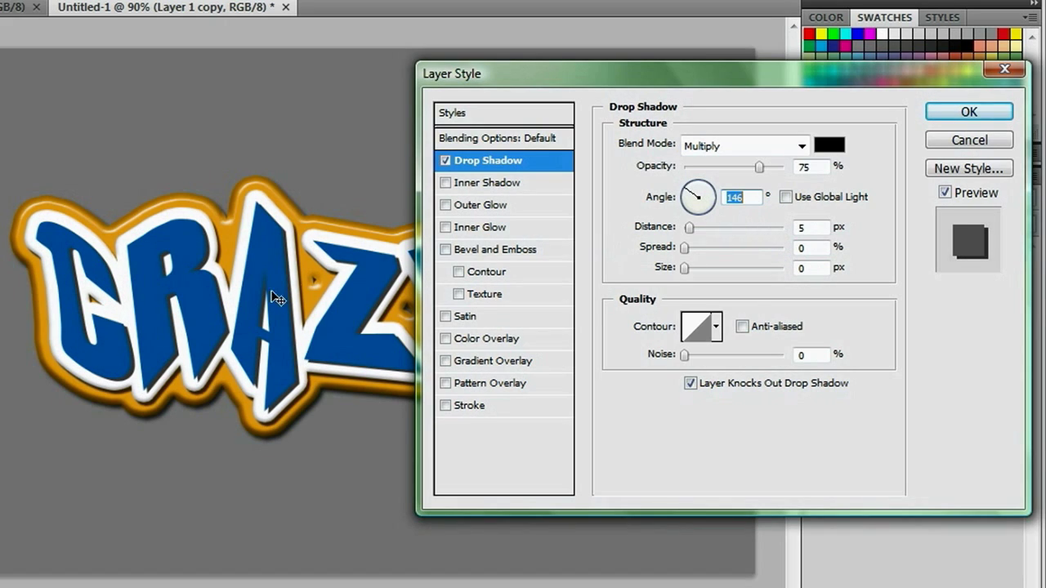
left_click(493, 250)
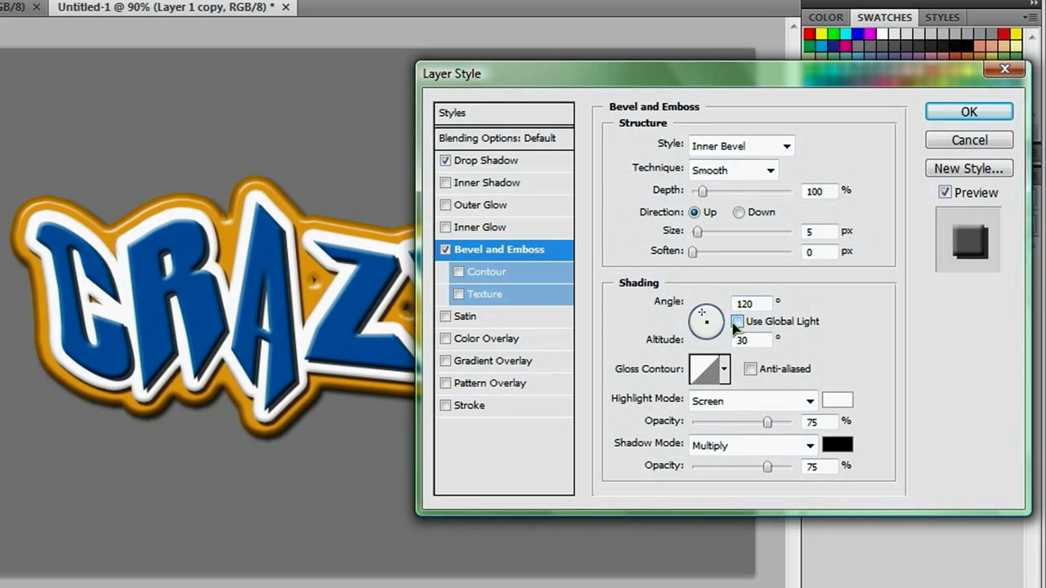
Light the letters' bevel at 90°/74°, with 286% depth and 13 px size, and enable Inner Shadow.
left_click_drag(704, 315, 707, 324)
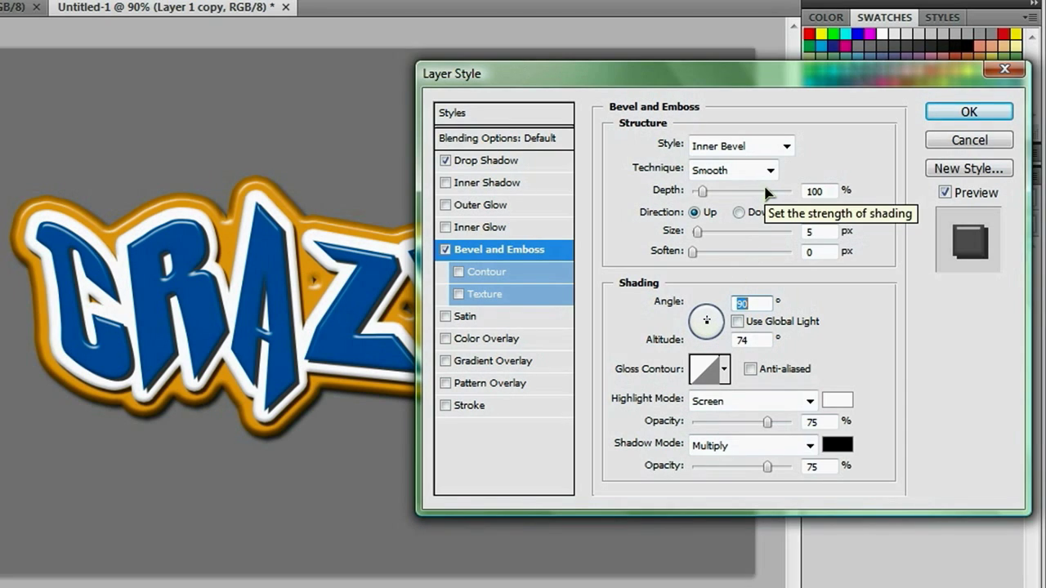
left_click_drag(707, 194, 717, 194)
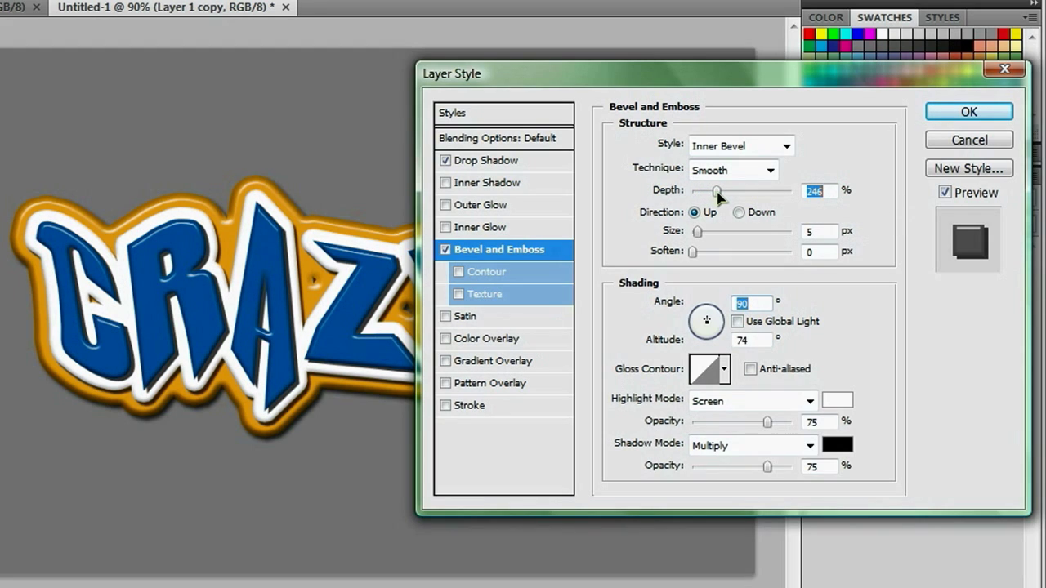
left_click_drag(720, 189, 720, 189)
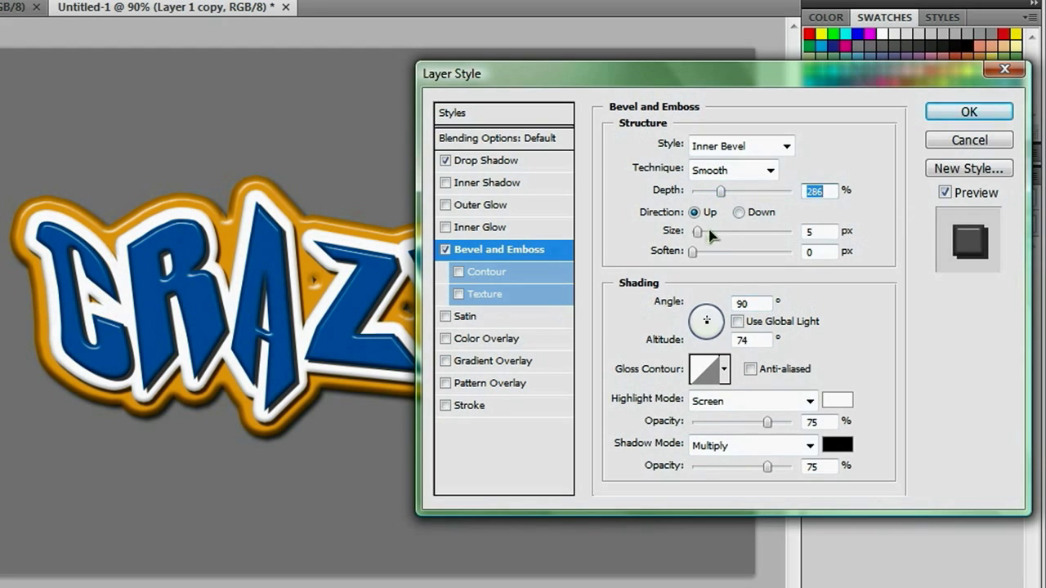
left_click_drag(699, 231, 703, 231)
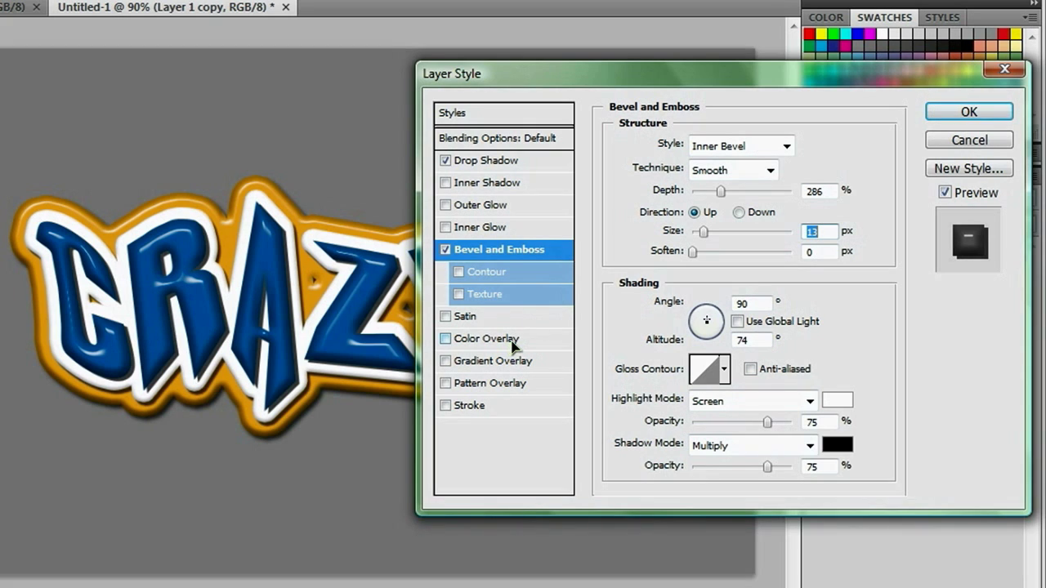
left_click(506, 185)
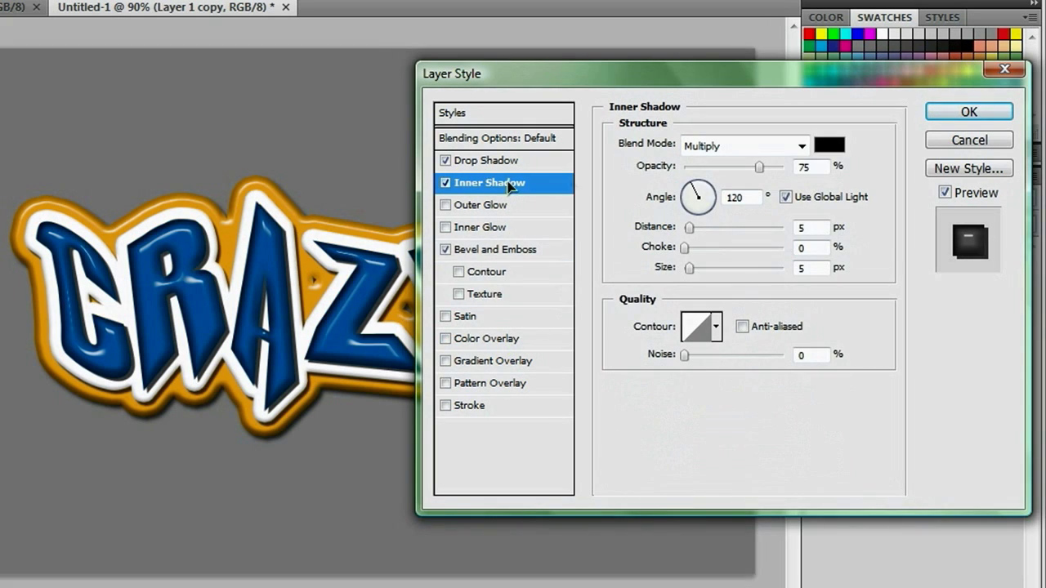
Make the inner shadow light blue (4bcaff) and blend it with Color Dodge.
left_click(837, 150)
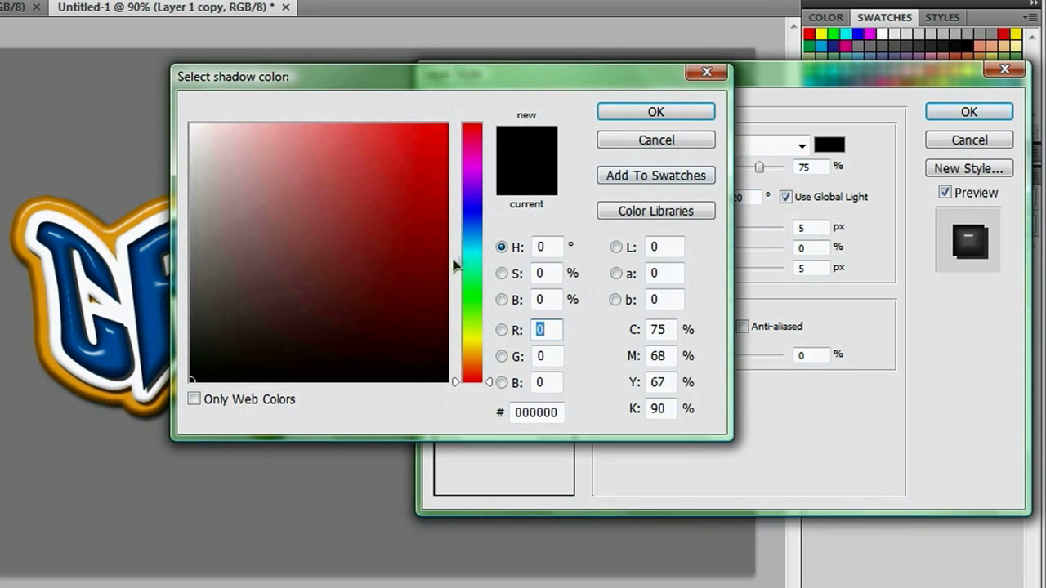
left_click_drag(455, 265, 457, 240)
left_click(372, 125)
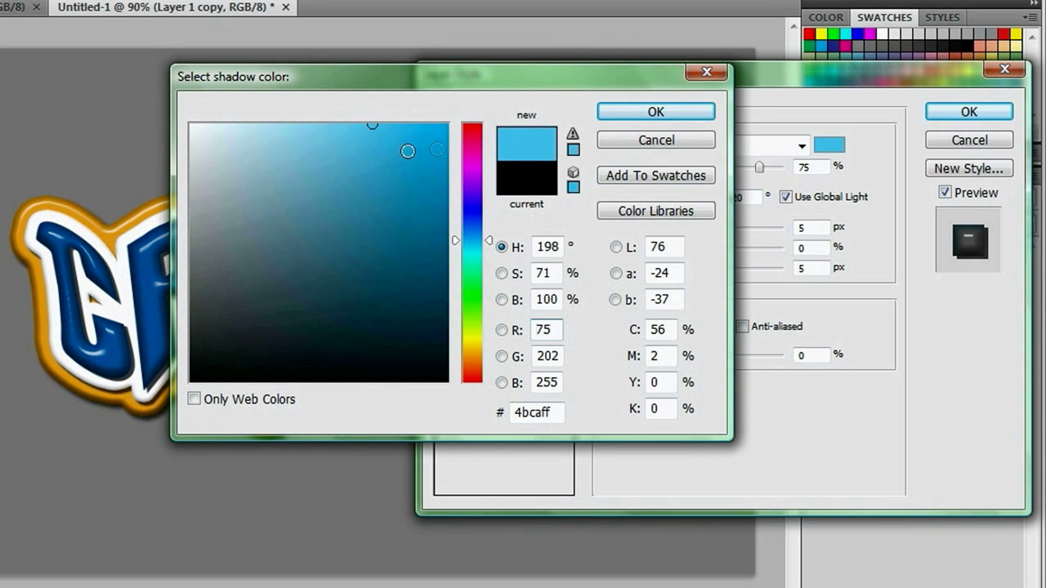
left_click(654, 112)
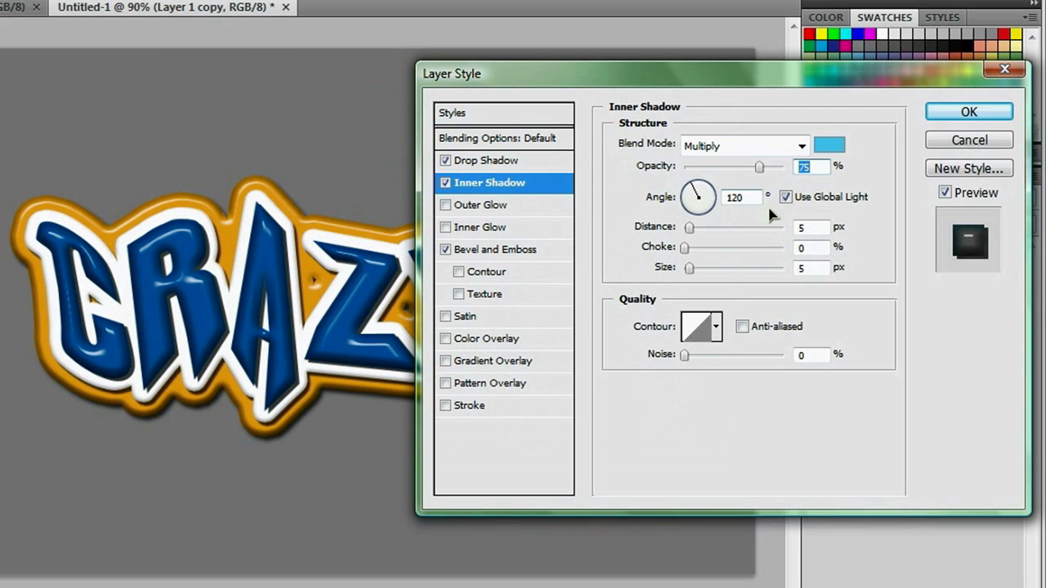
left_click(756, 147)
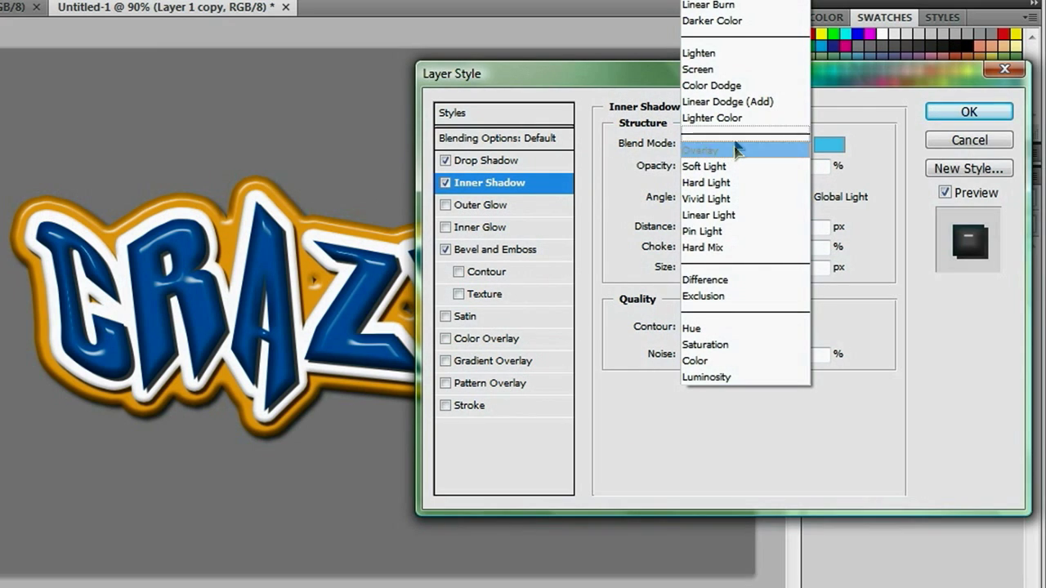
left_click(750, 86)
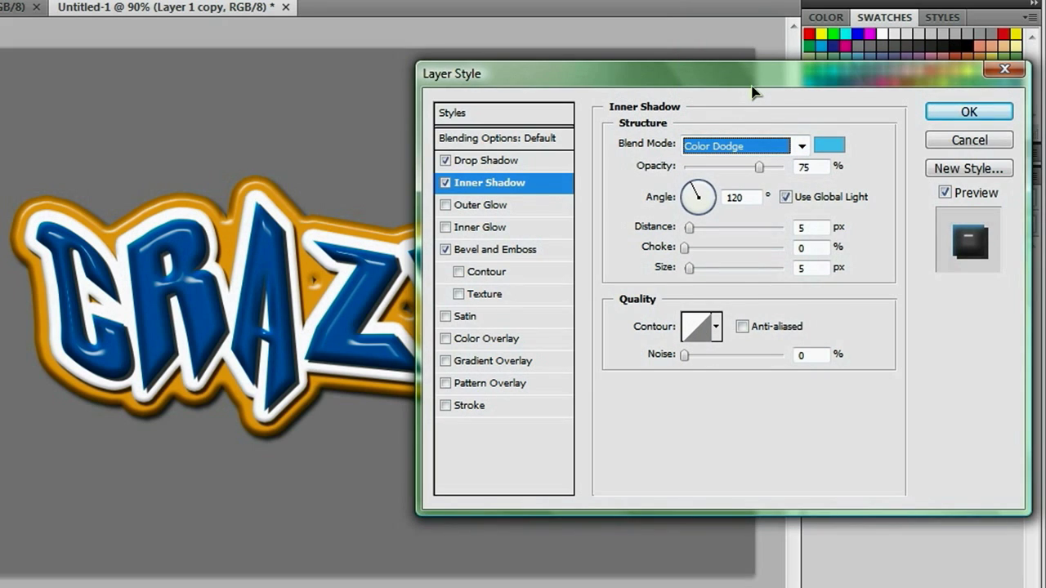
Set the inner shadow to its own -11° angle, 10 px distance, 5 px size, 78% opacity, and apply.
left_click(785, 197)
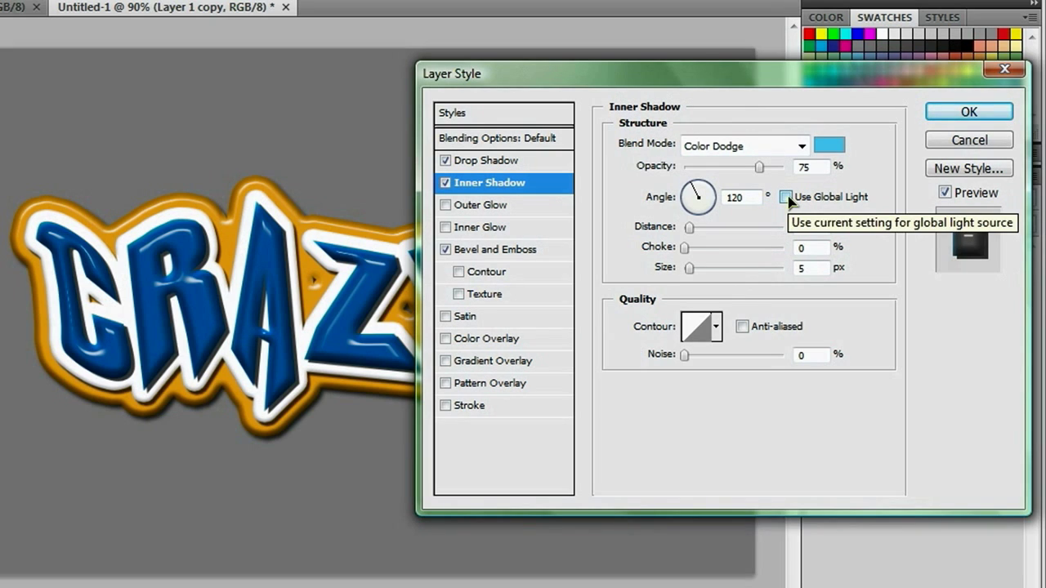
mouse_move(164, 263)
left_mouse_down()
mouse_move(152, 259)
mouse_move(160, 242)
mouse_move(137, 255)
left_mouse_up()
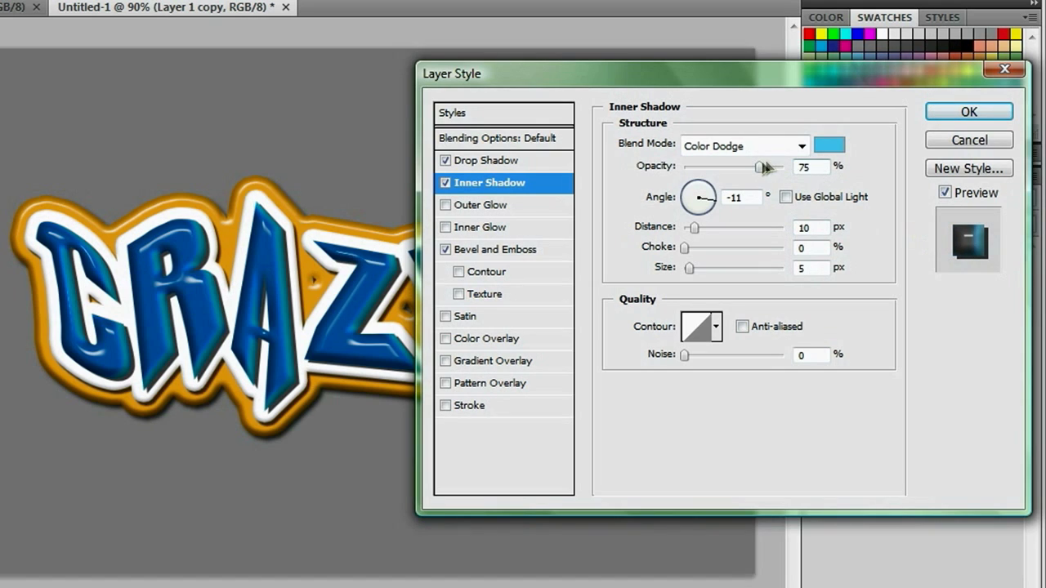
mouse_move(758, 163)
left_mouse_down()
mouse_move(782, 167)
mouse_move(748, 167)
mouse_move(776, 168)
mouse_move(765, 177)
left_mouse_up()
left_click(446, 183)
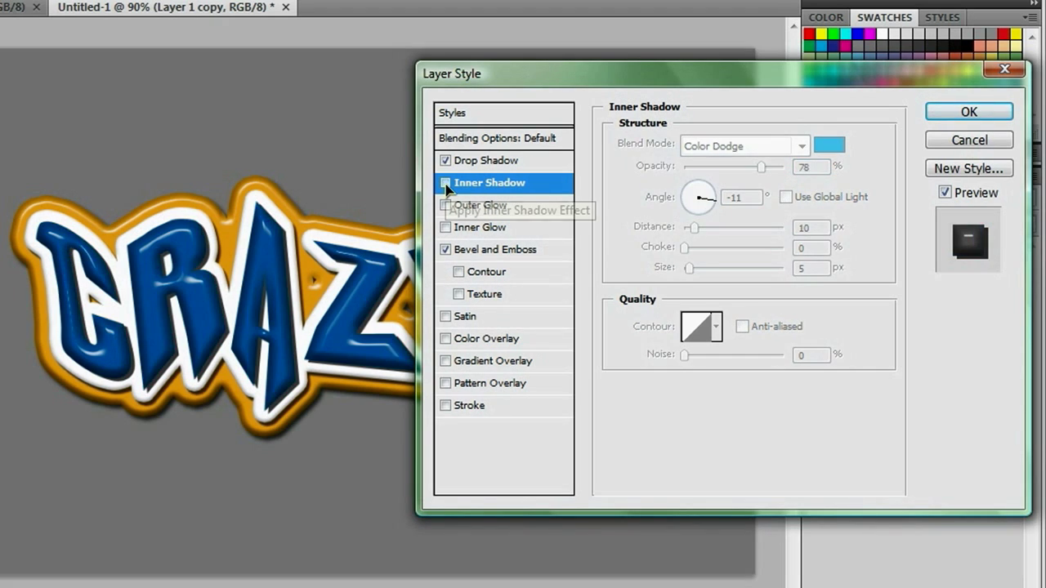
left_click(446, 183)
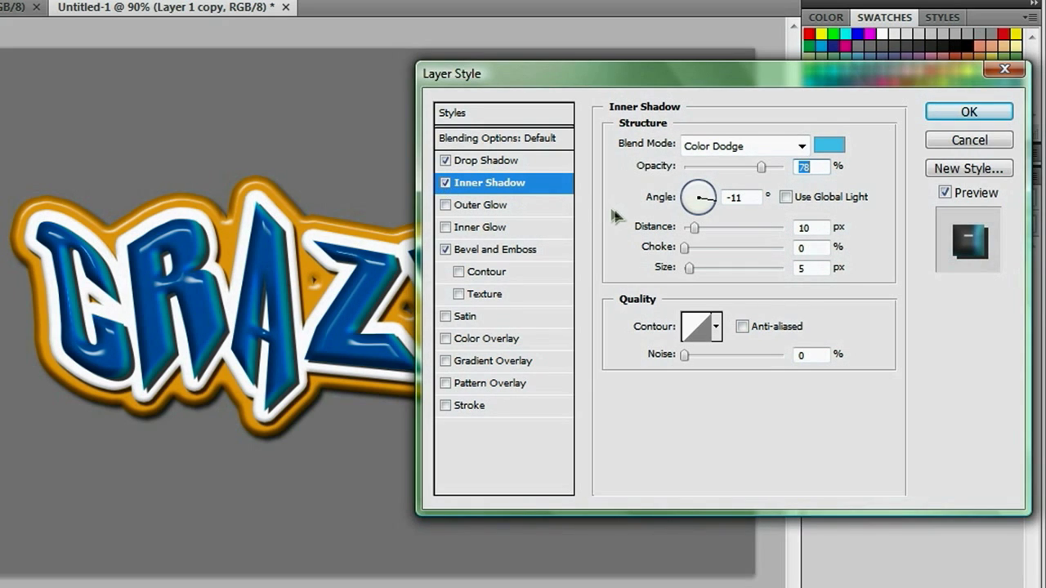
left_click(968, 112)
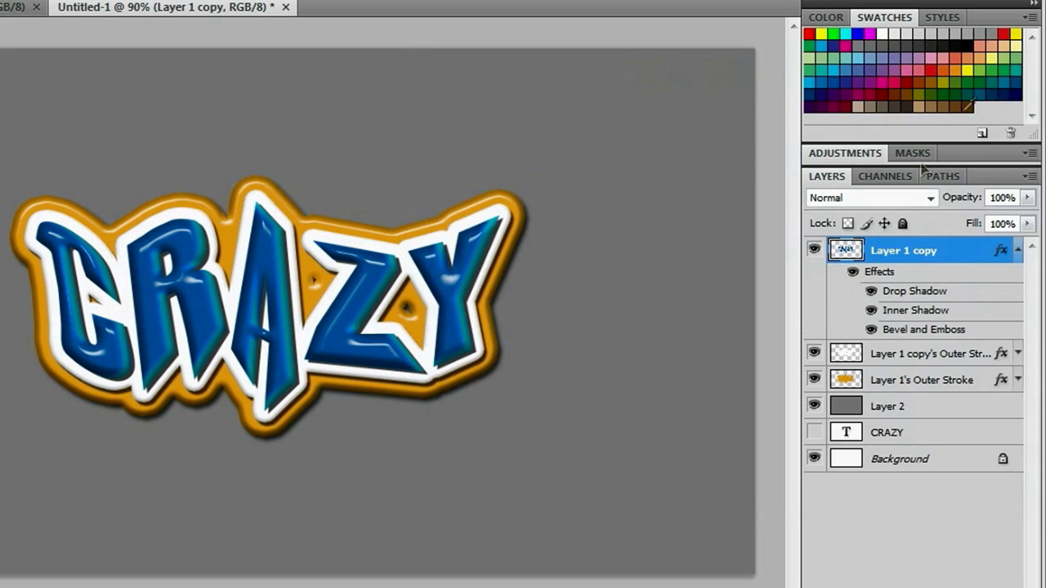
left_click(1017, 251)
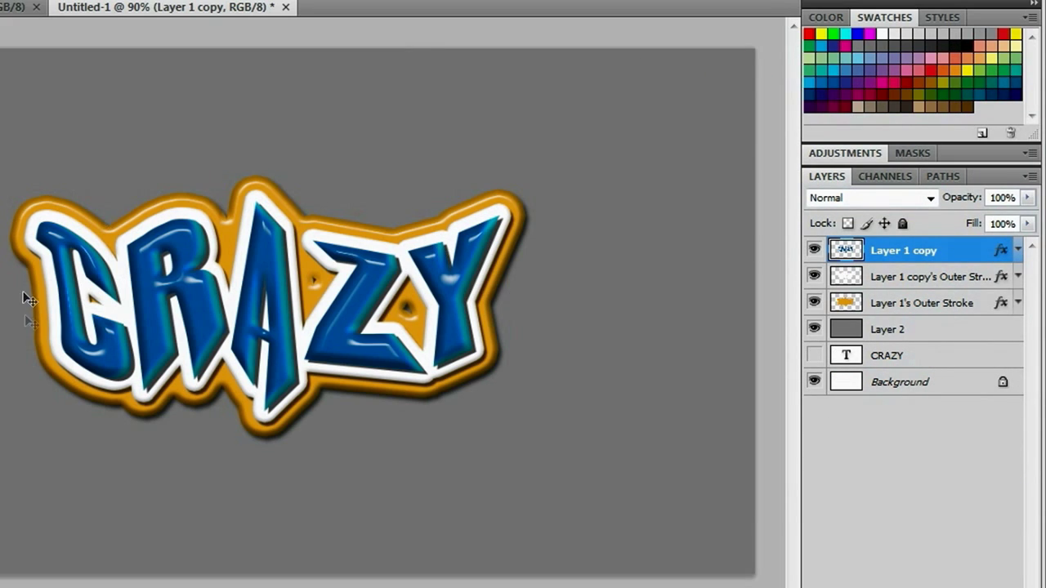
Add an Overlay-blended gradient overlay at 113° to Layer 1's Outer Stroke.
double_click(998, 307)
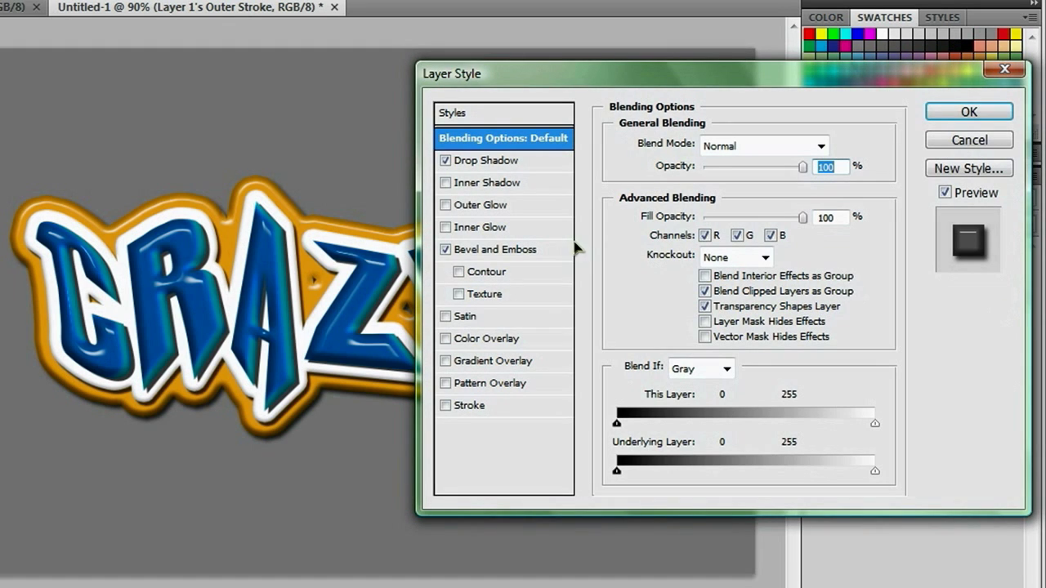
left_click(496, 364)
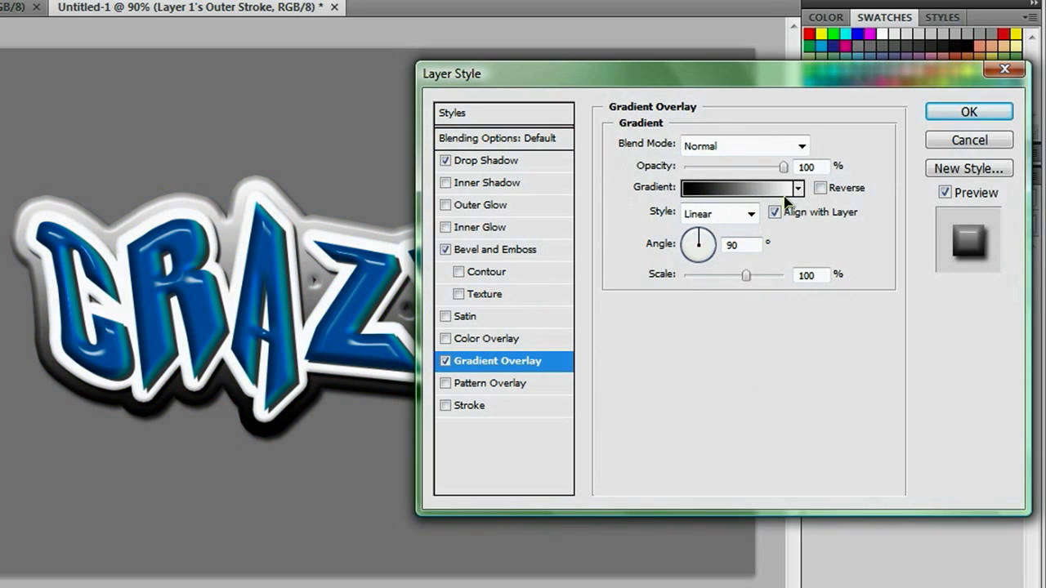
left_click(722, 149)
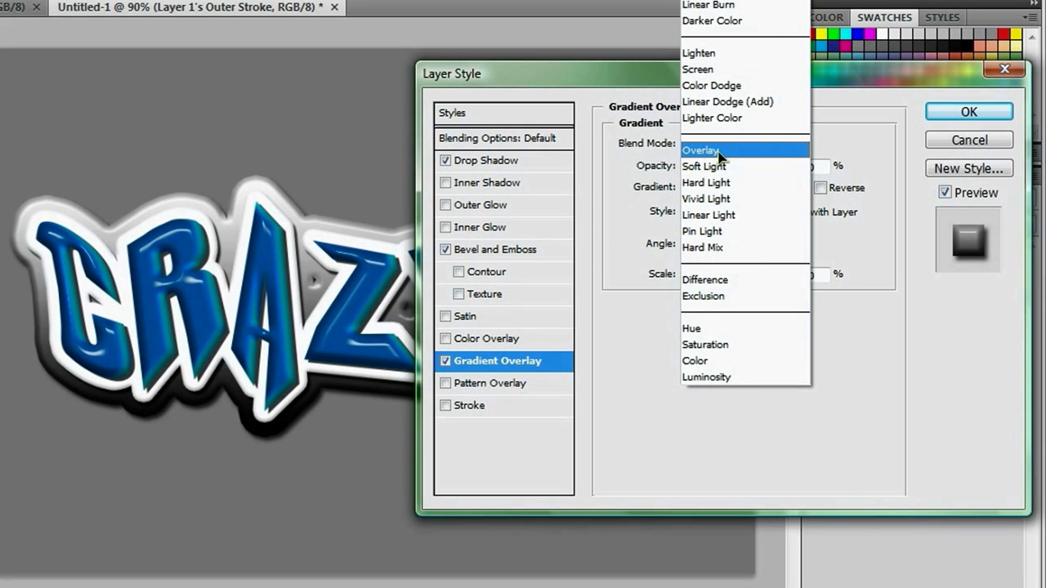
left_click(718, 151)
left_click_drag(591, 74, 809, 81)
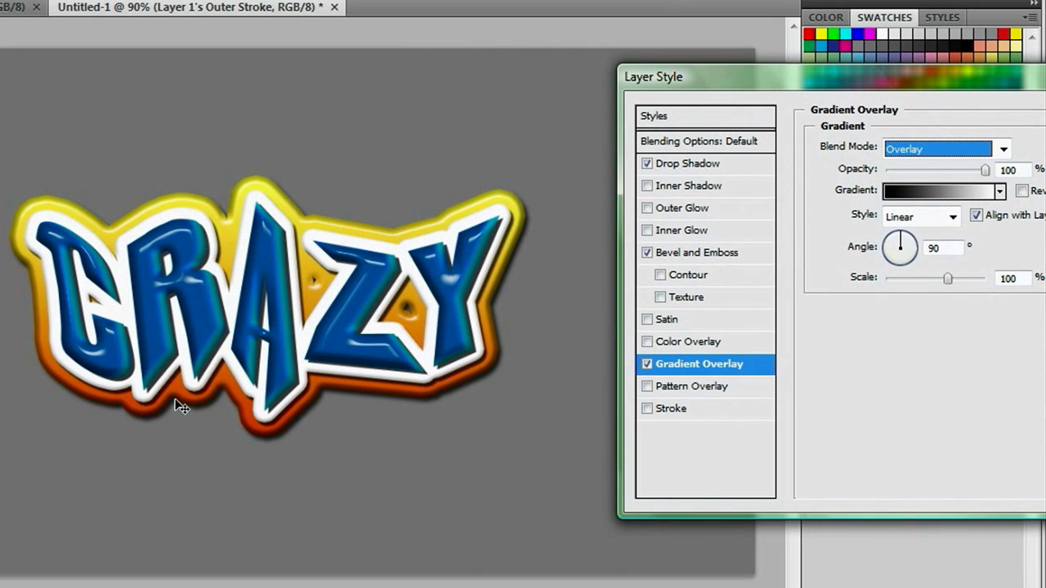
left_click(903, 243)
left_click_drag(903, 243, 899, 244)
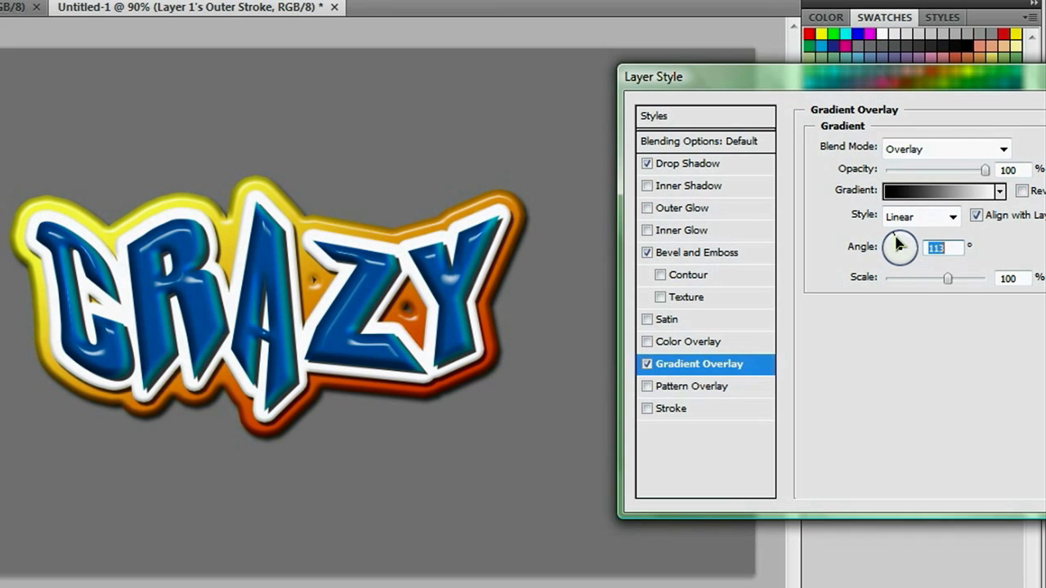
Keep the gradient on Overlay, lower its opacity to 63%, and apply the style.
left_click_drag(923, 76, 781, 73)
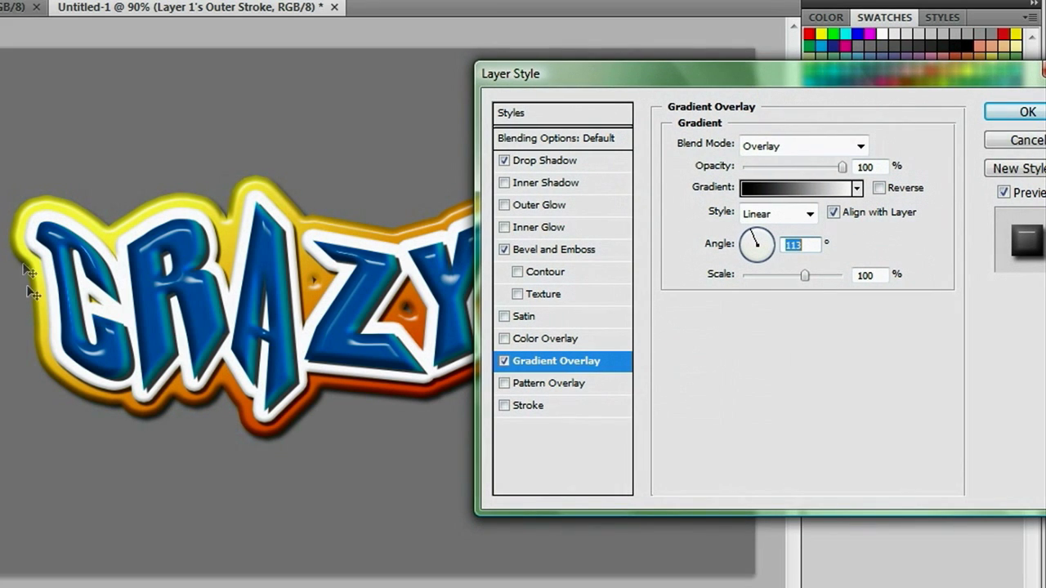
left_click(817, 146)
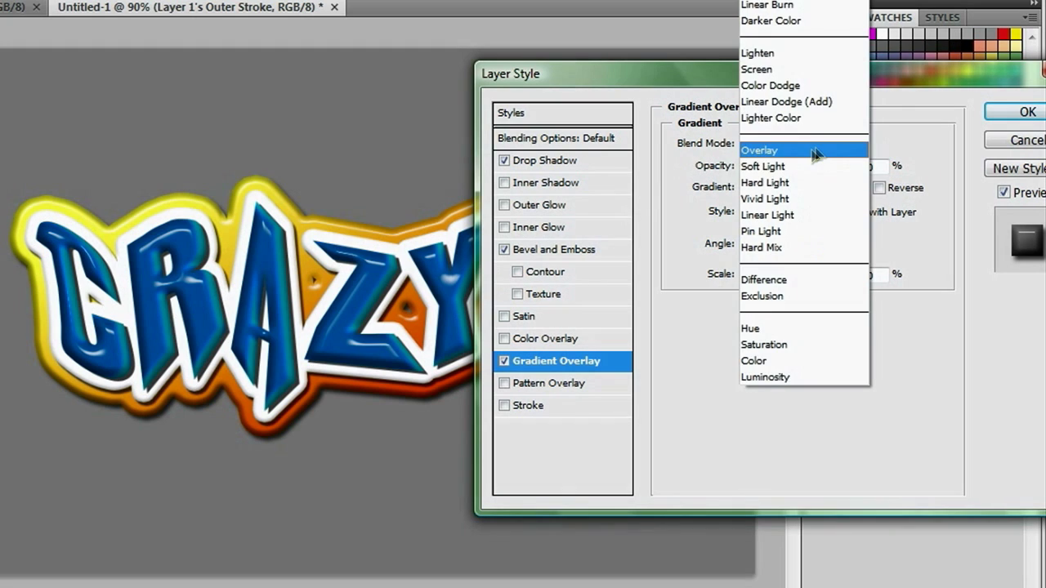
left_click(782, 168)
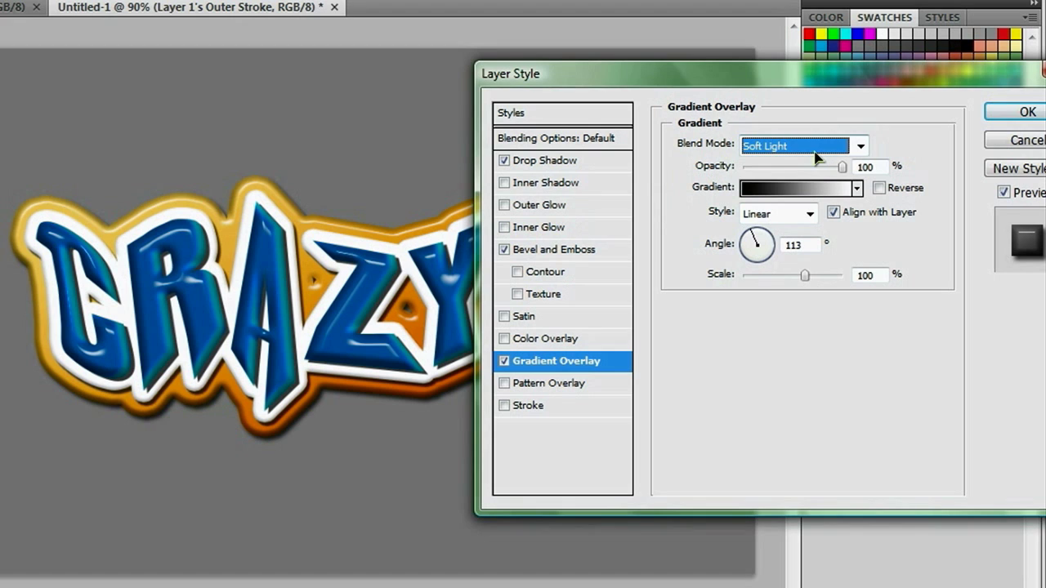
key("Up")
left_click_drag(842, 167, 805, 169)
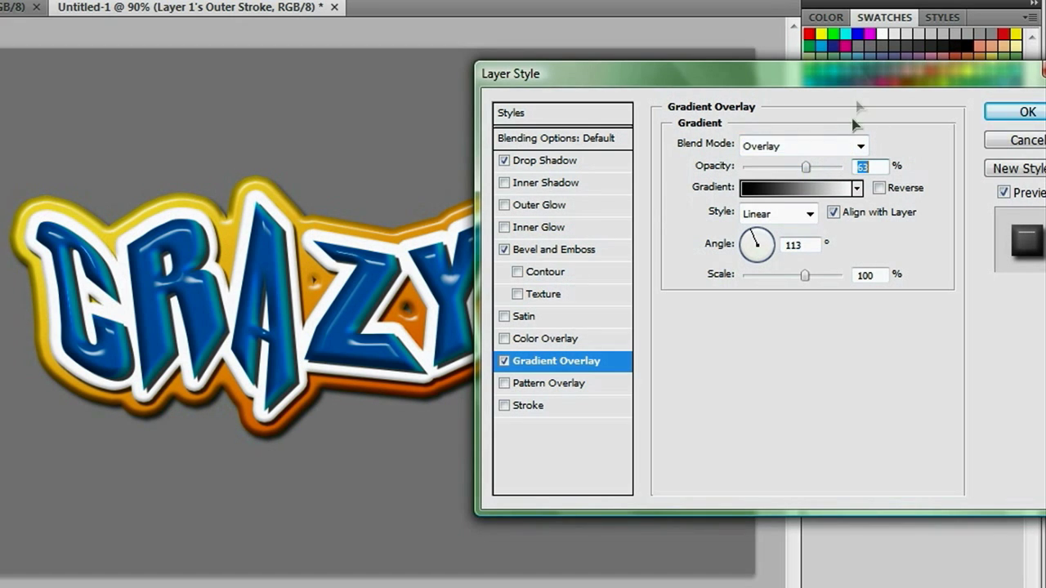
left_click_drag(854, 117, 593, 125)
left_click(775, 148)
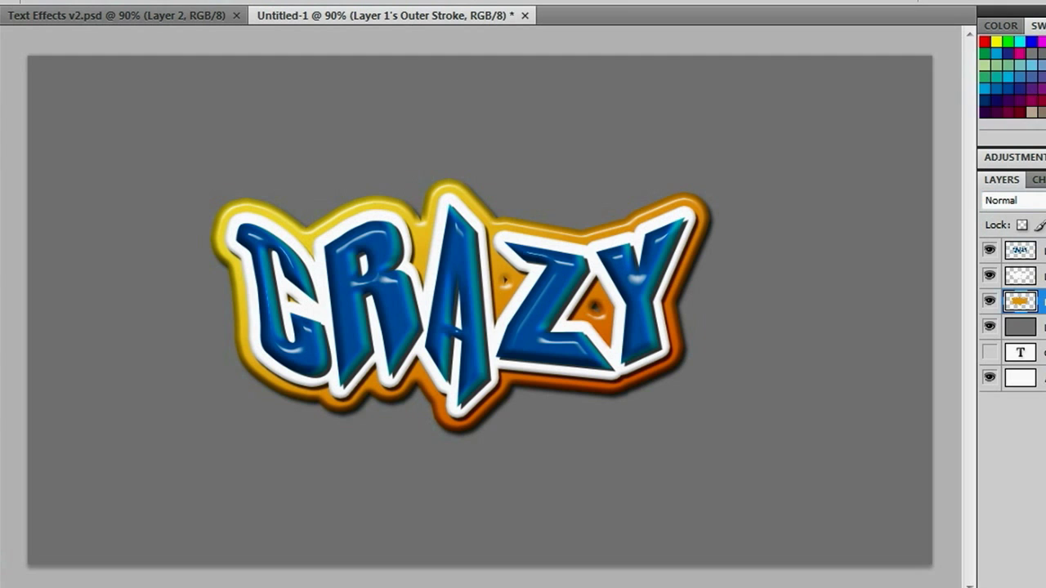
After viewing the reference, add Layer 3 above Layer 1 copy, reset default colours, and fill it black.
left_click(63, 18)
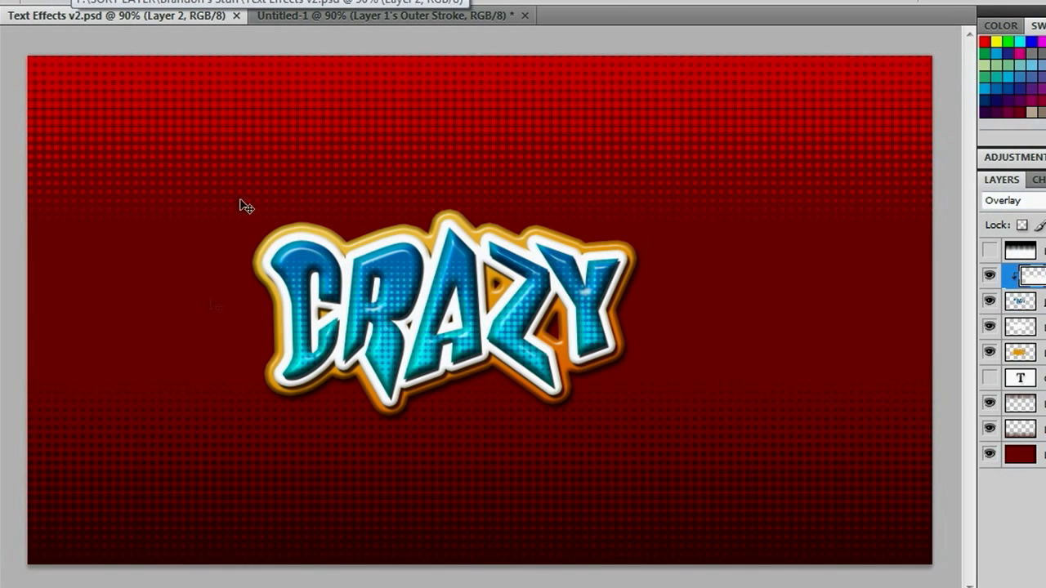
left_click(315, 15)
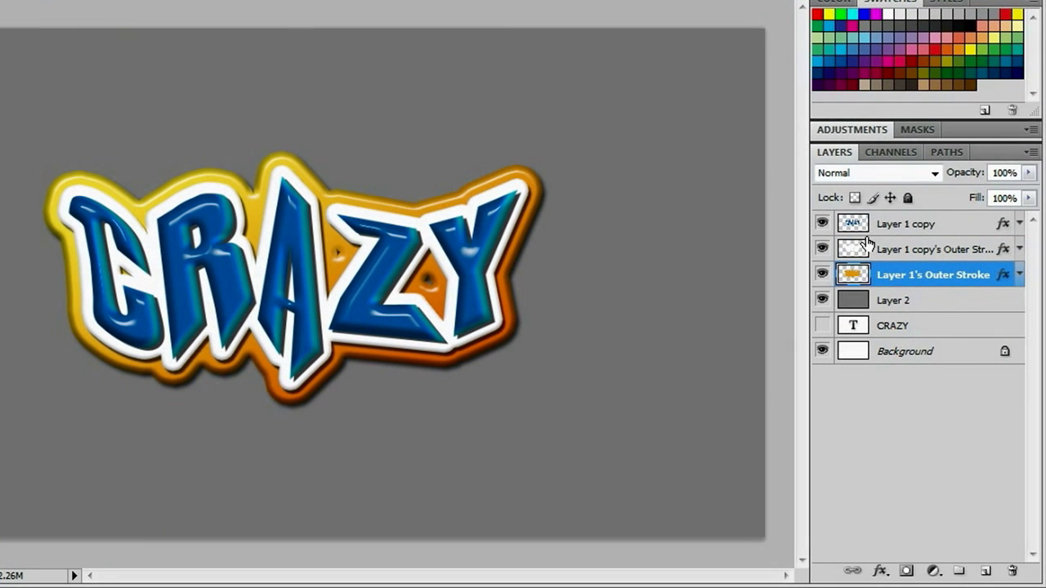
left_click(1034, 252)
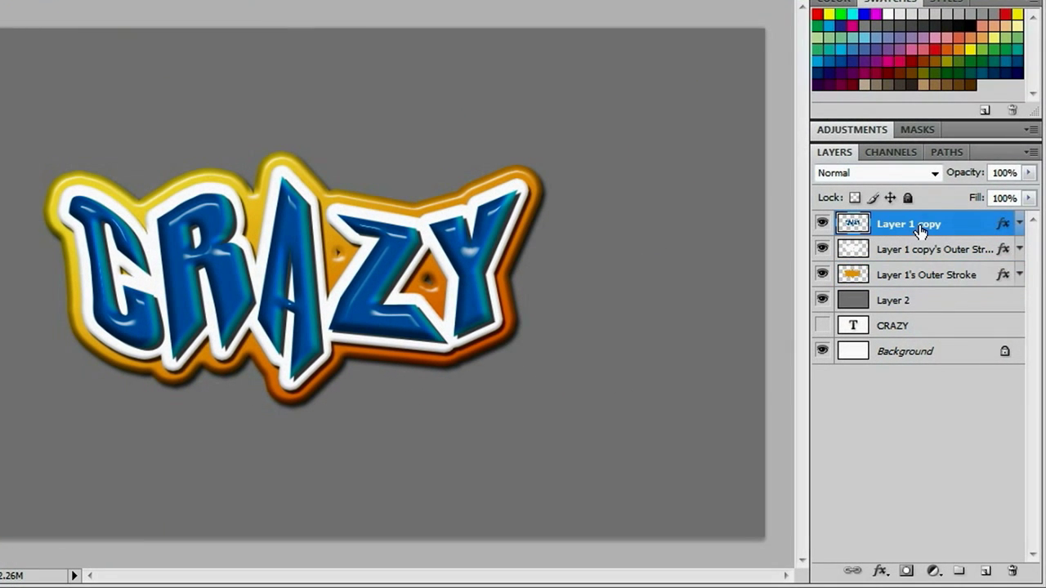
left_click(985, 570)
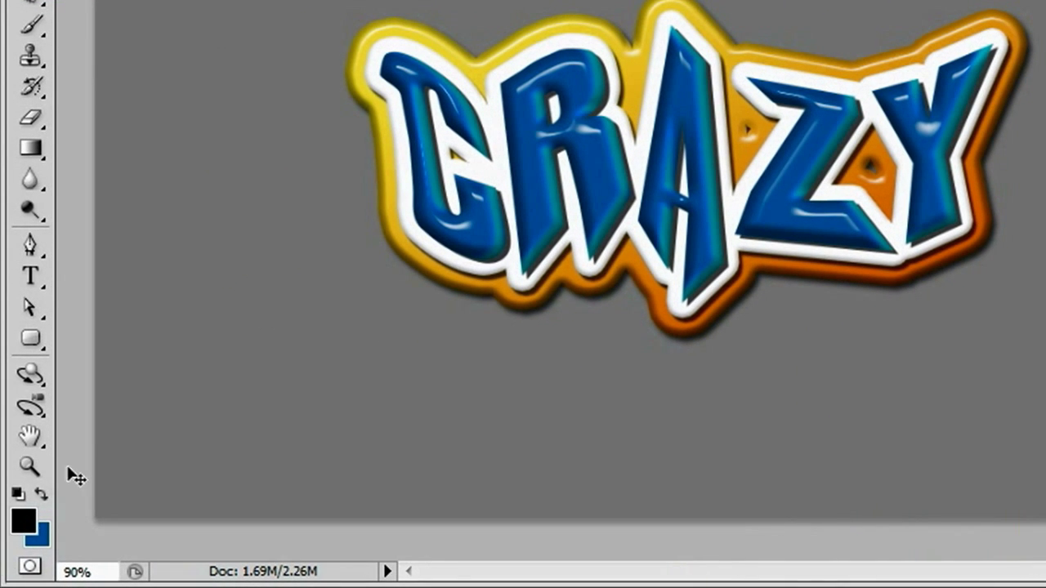
left_click(18, 494)
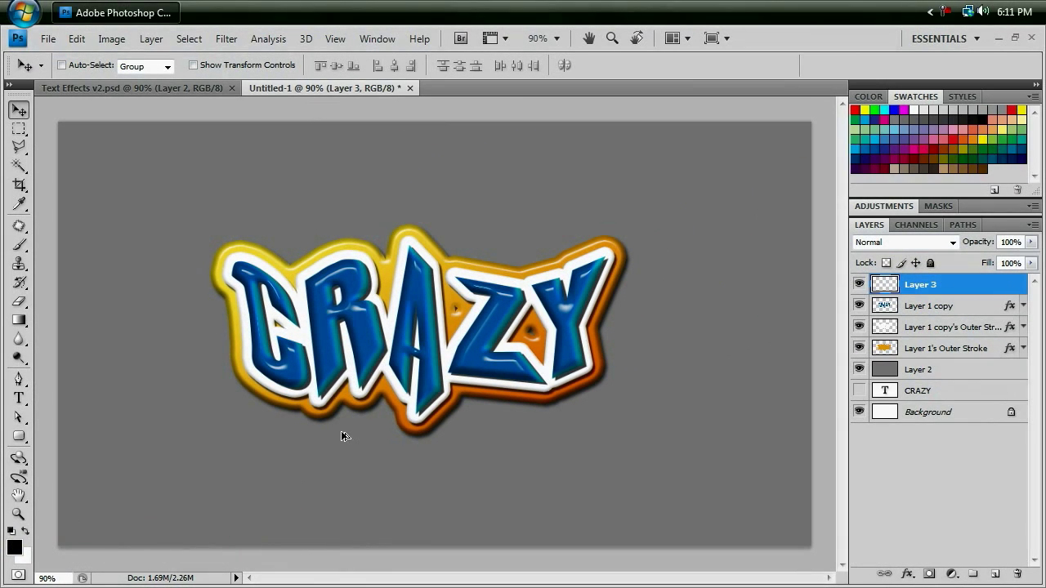
key("alt+BackSpace")
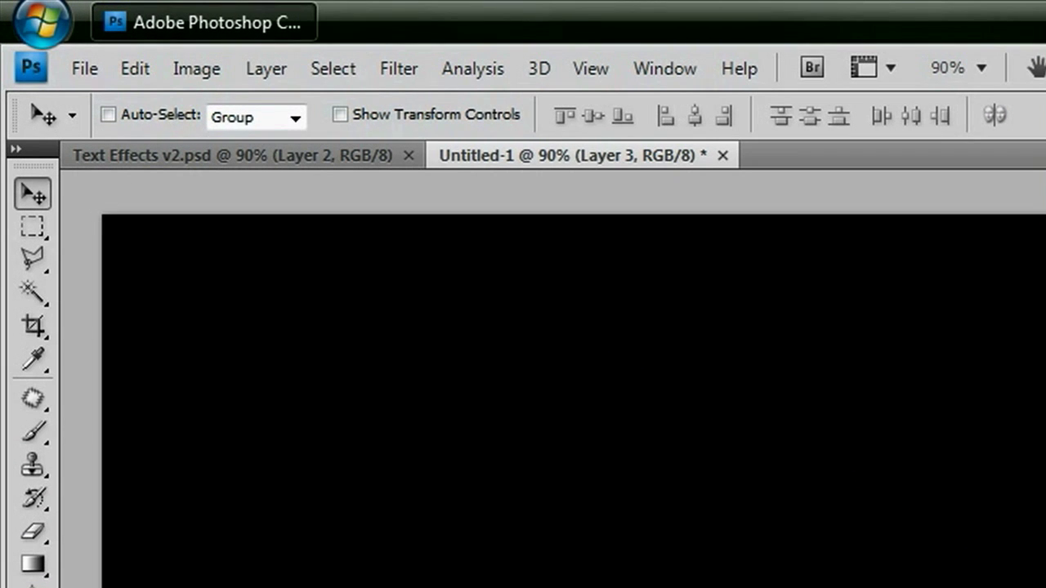
Draw a linear gradient on Layer 3 fading from white at the top down to black.
key("g")
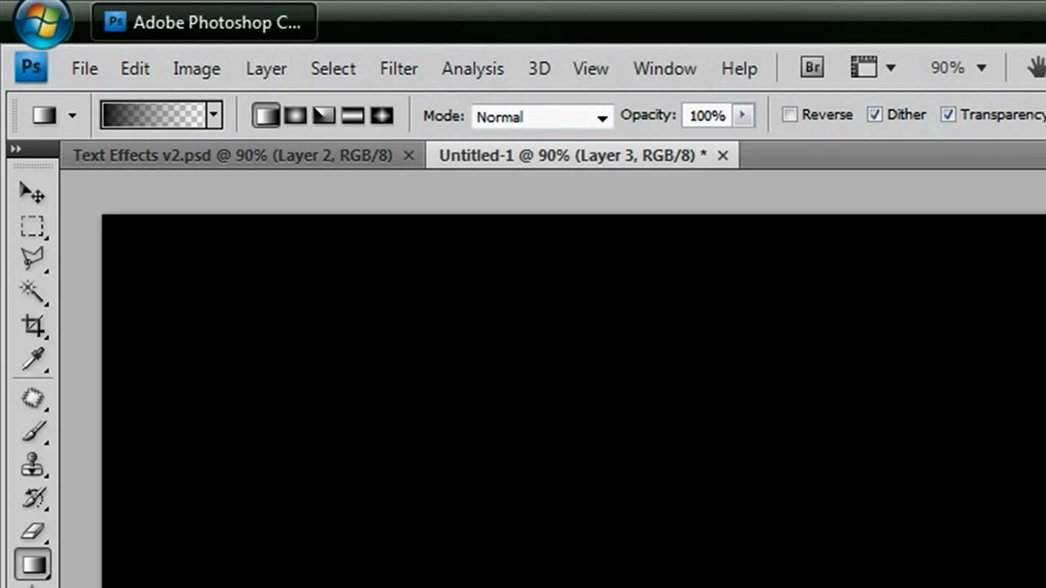
left_click(214, 115)
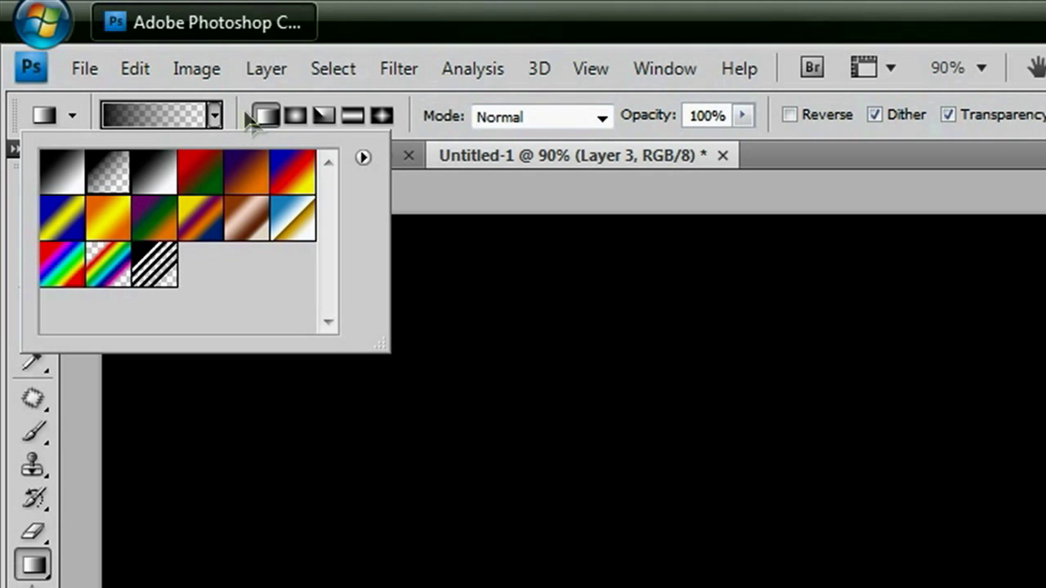
left_click(216, 116)
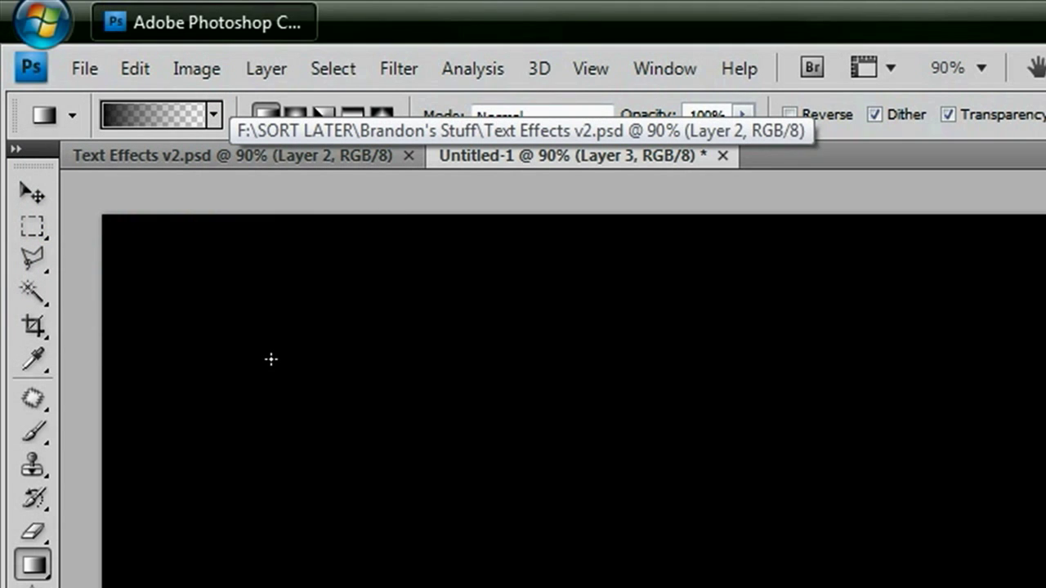
key("x")
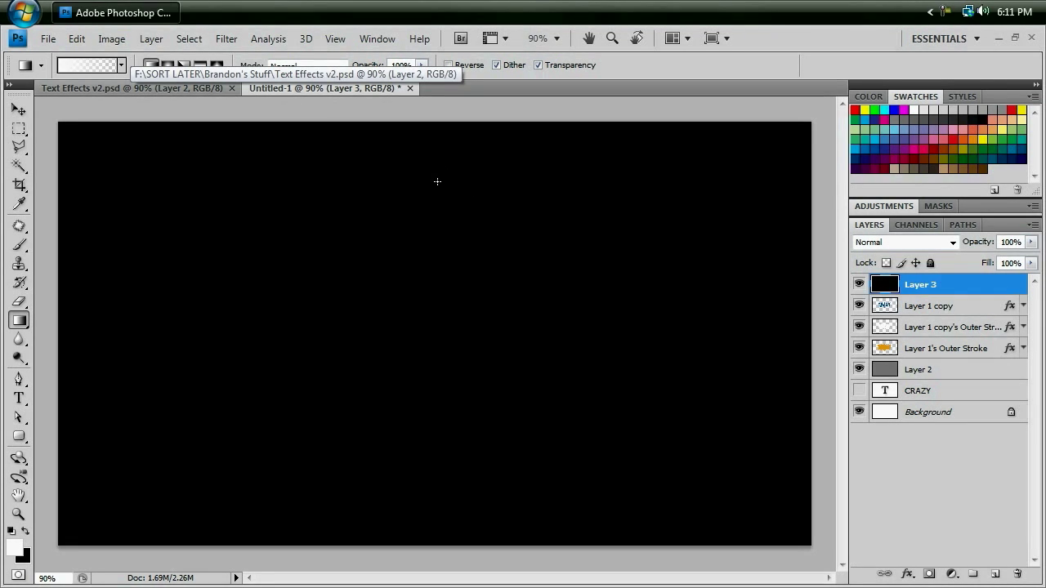
left_click_drag(438, 182, 436, 248)
mouse_move(441, 315)
left_mouse_down()
mouse_move(439, 347)
mouse_move(443, 331)
left_mouse_up()
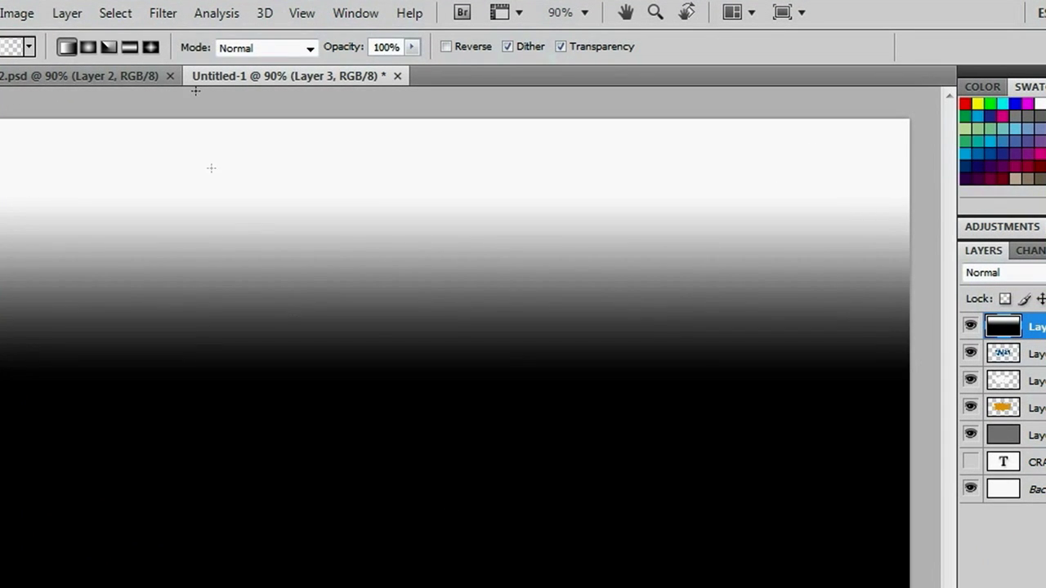
Open Filter > Pixelate > Color Halftone and set all four channel angles to 0.
left_click(163, 14)
mouse_move(295, 269)
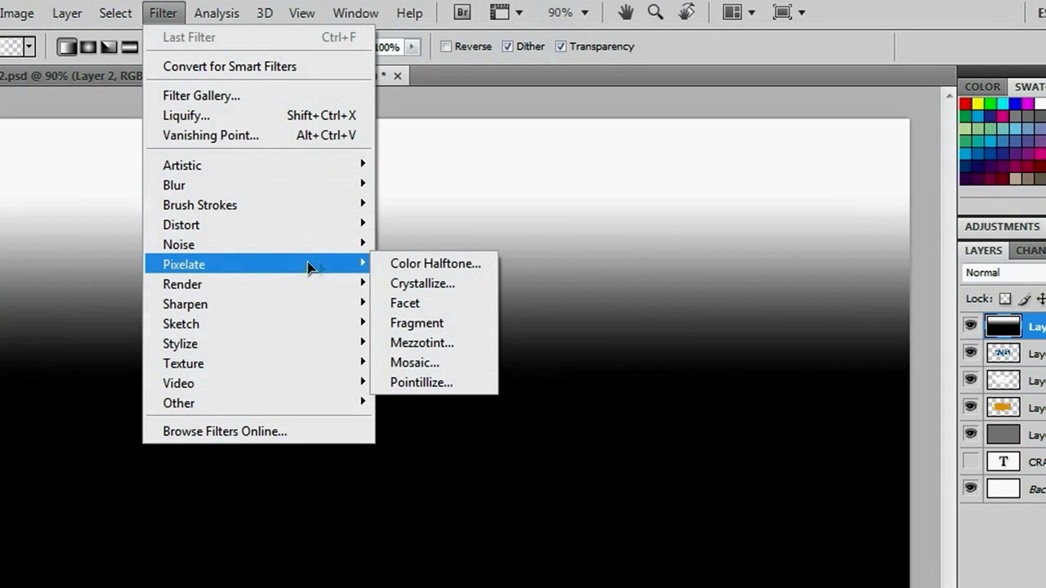
left_click(434, 265)
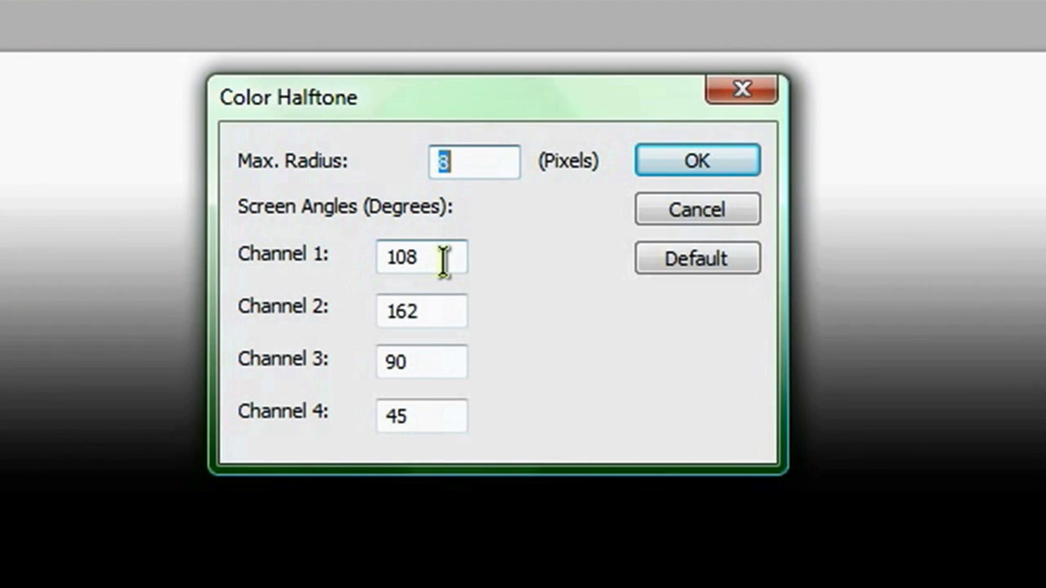
key("Tab")
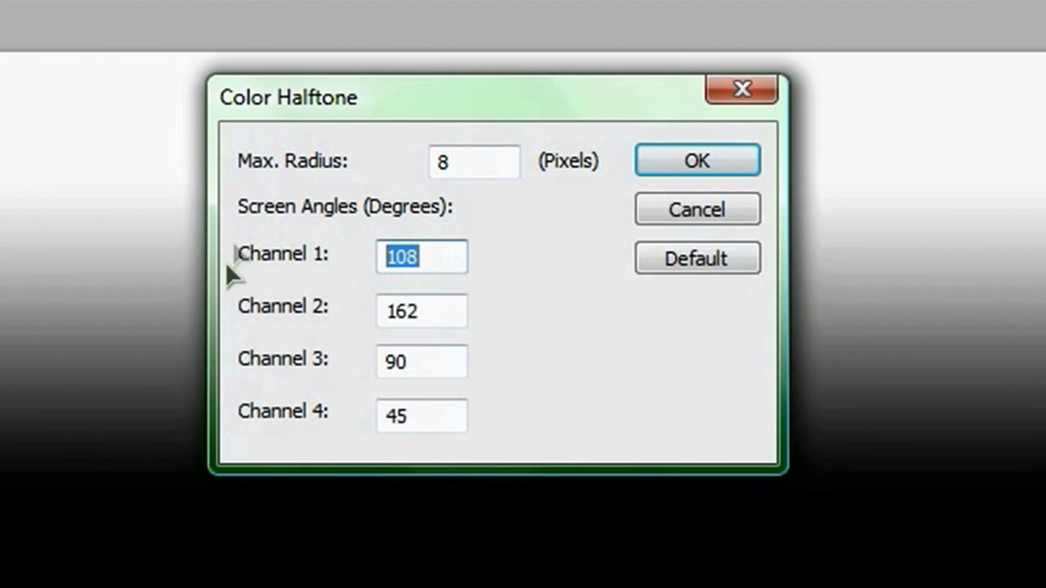
type("0")
key("Tab")
type("0")
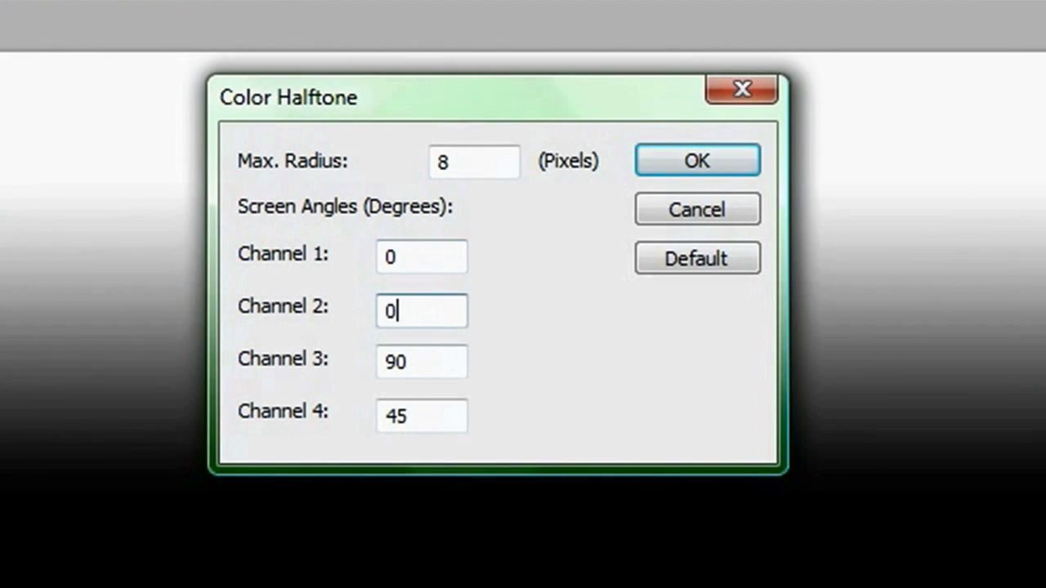
key("Tab")
type("0")
key("Tab")
type("0")
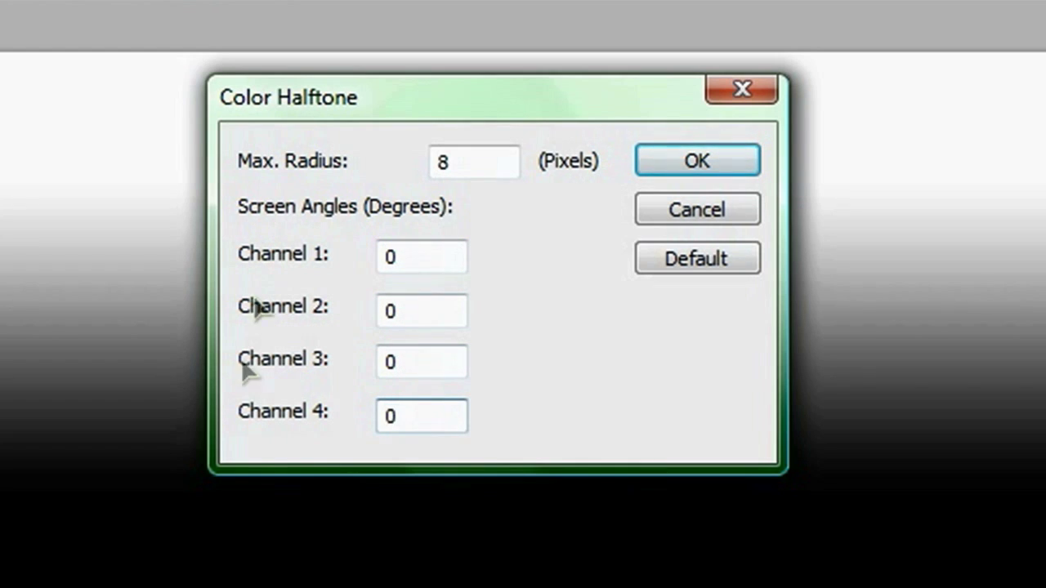
Set the halftone Max. Radius to 7 px and apply the filter.
left_click(482, 158)
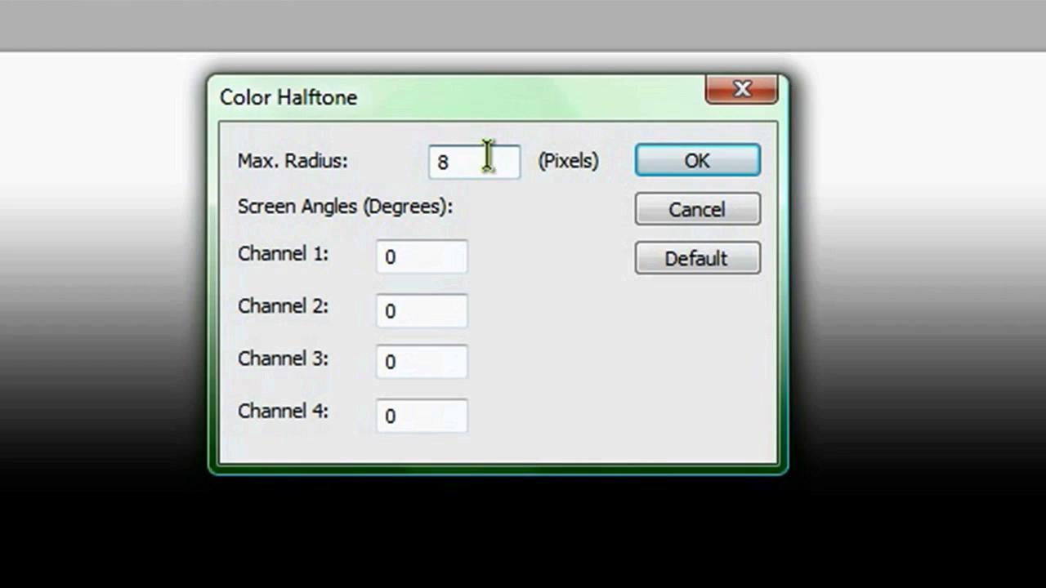
left_click_drag(491, 159, 417, 163)
type("7")
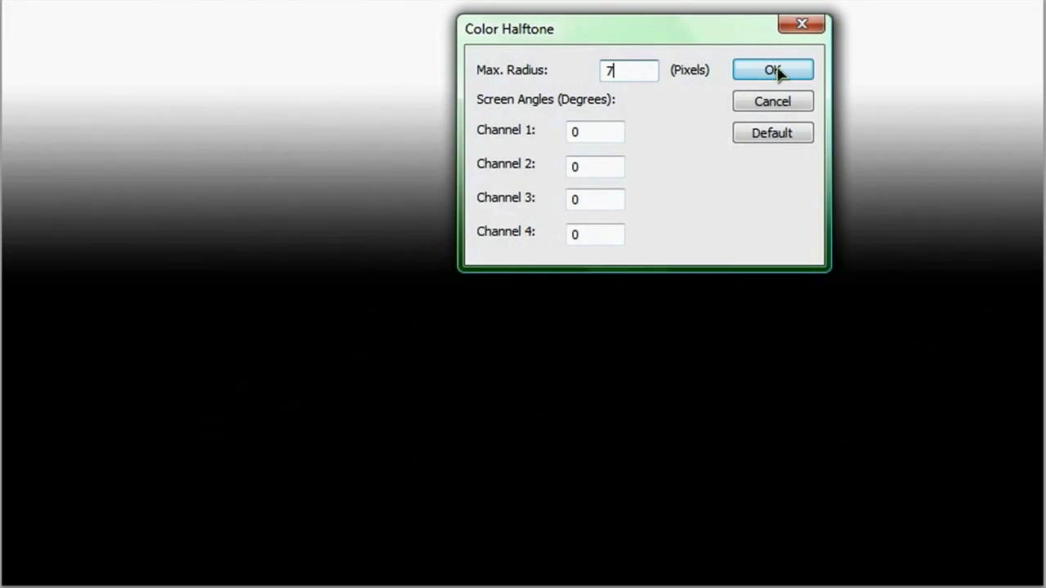
left_click(773, 71)
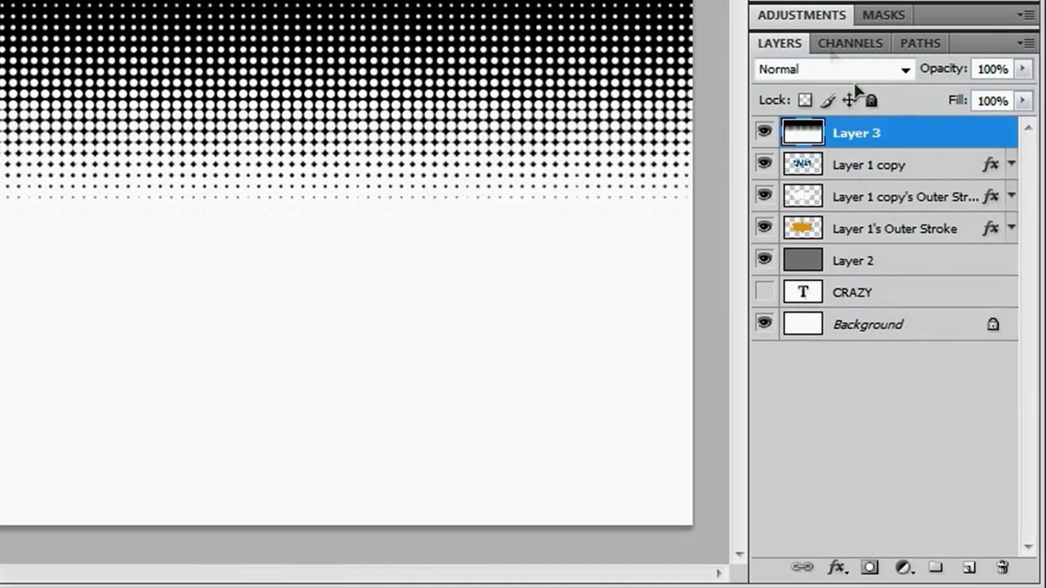
Load the RGB channel's brightness as a selection, add Layer 4 for the white dots, and hide Layer 3.
left_click(858, 45)
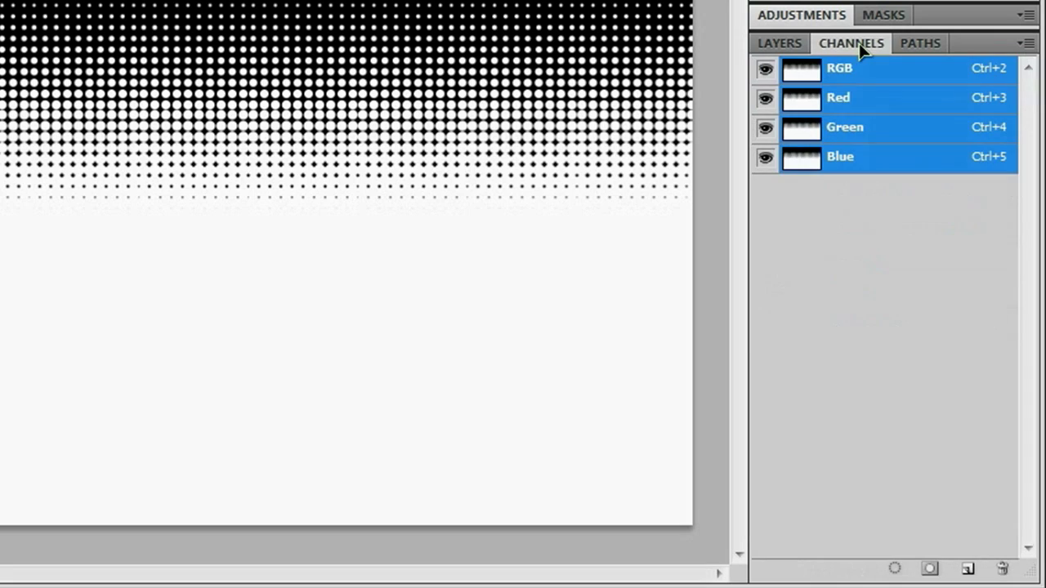
left_click(807, 81, "ctrl")
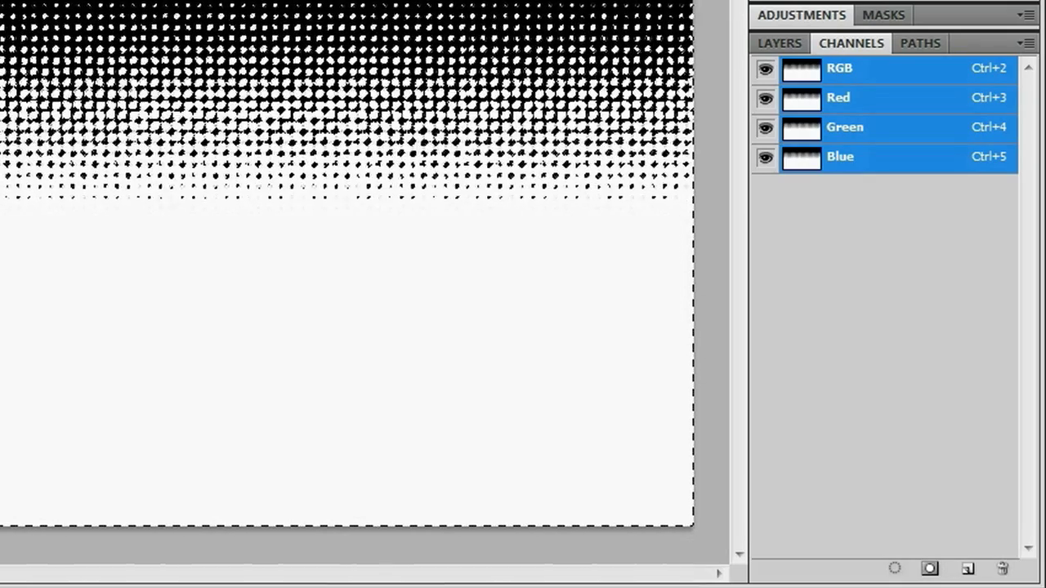
left_click(780, 43)
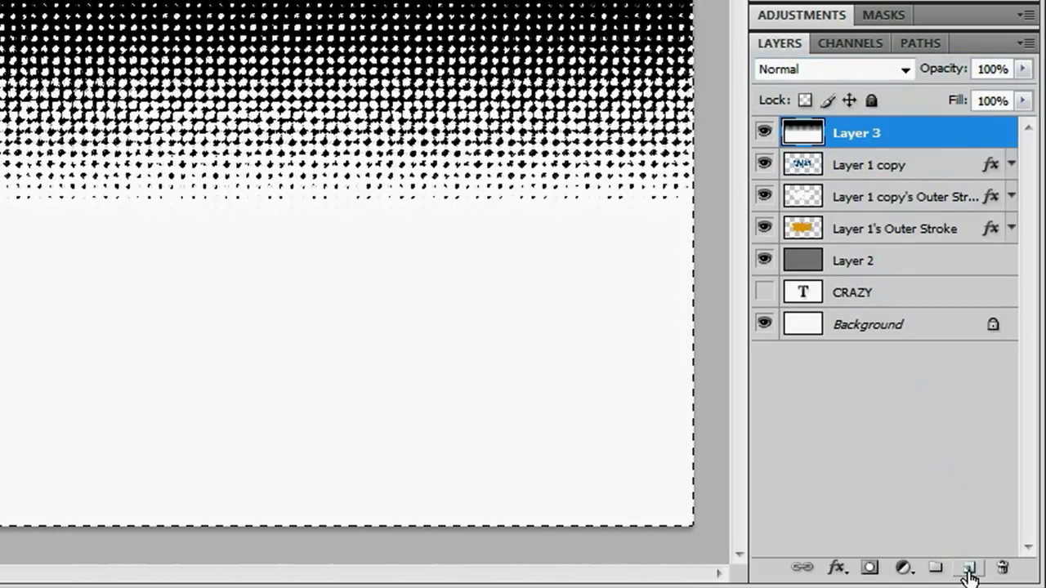
left_click(970, 570)
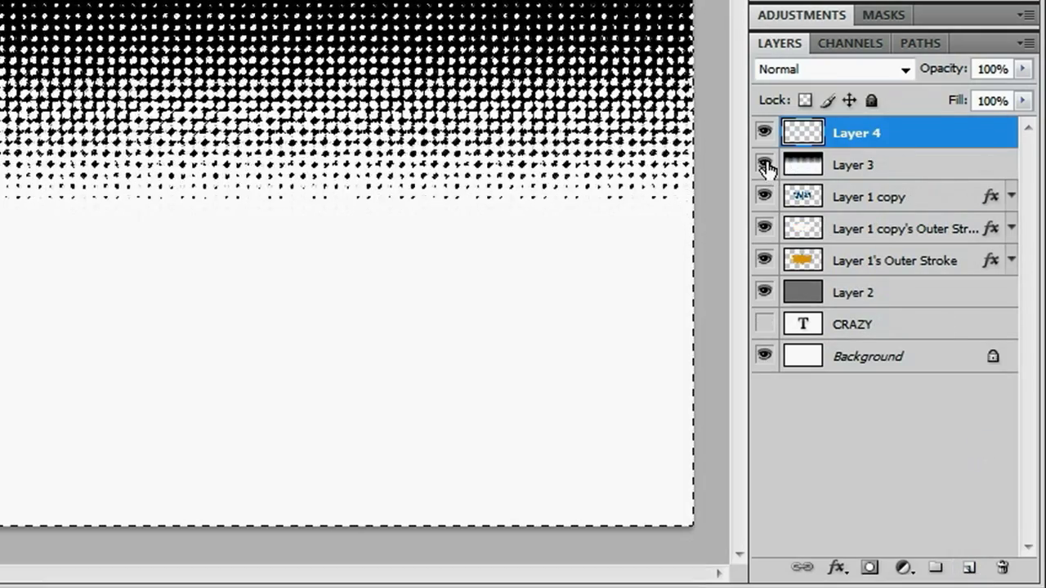
left_click(763, 164)
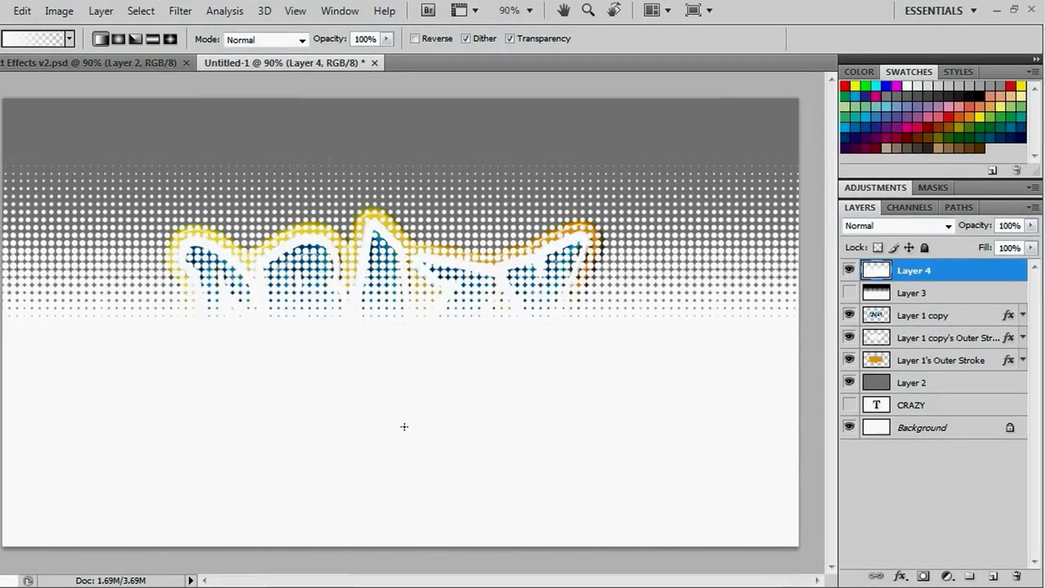
Deselect and move the white dots on Layer 4 about 105 px lower.
key("ctrl+d")
key("v")
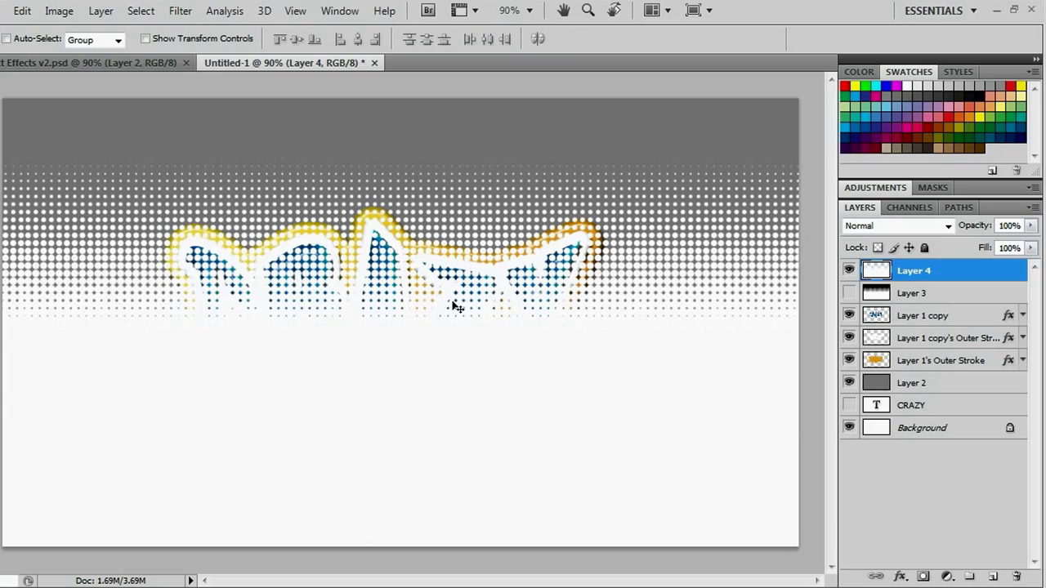
left_click_drag(456, 307, 446, 392)
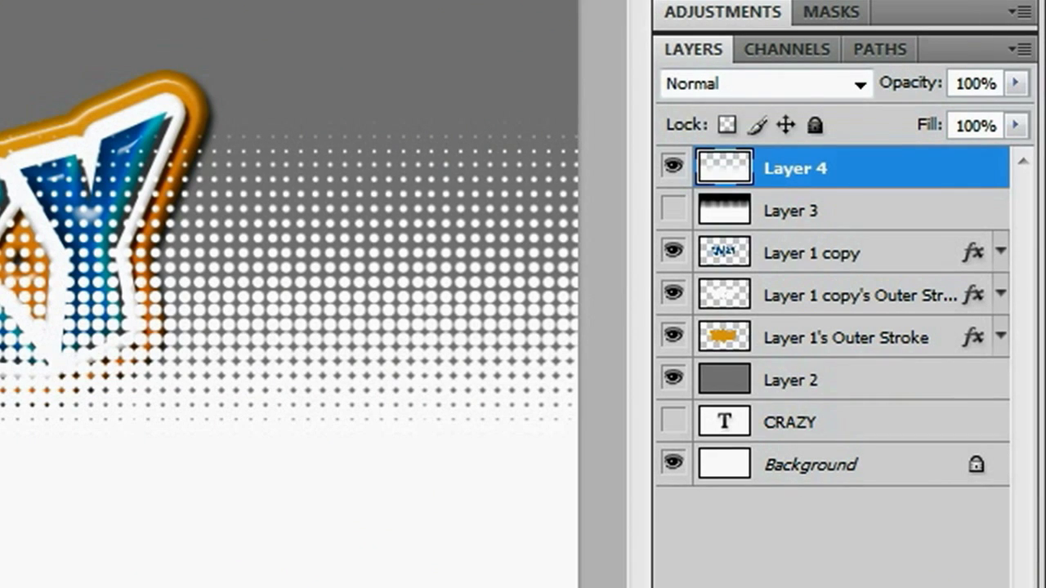
Make two hidden copies of Layer 4, then place Layer 4 directly above Layer 1 copy.
key("alt+shift+Up")
key("alt+shift+Up")
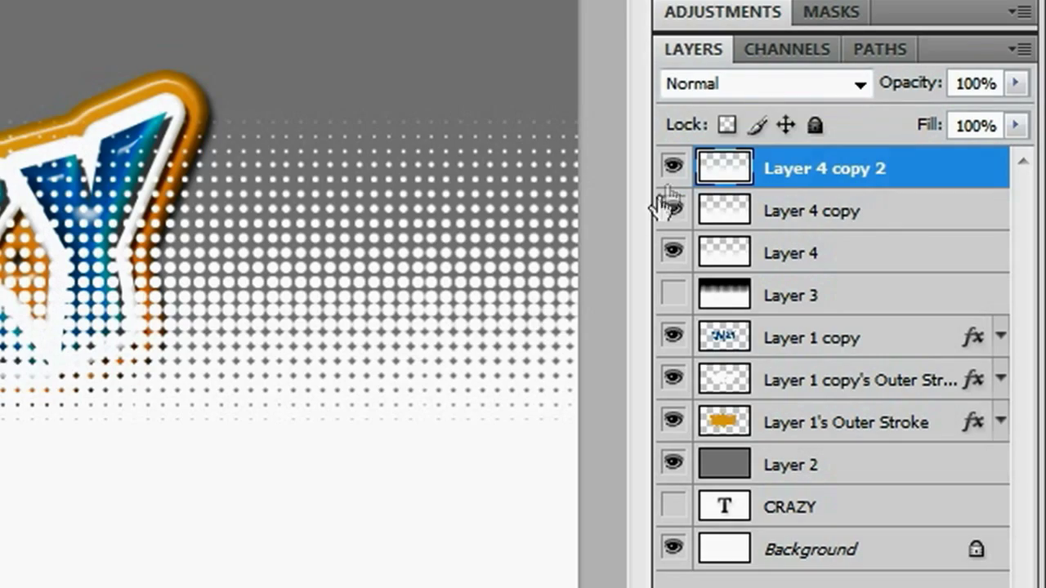
left_click_drag(675, 170, 675, 212)
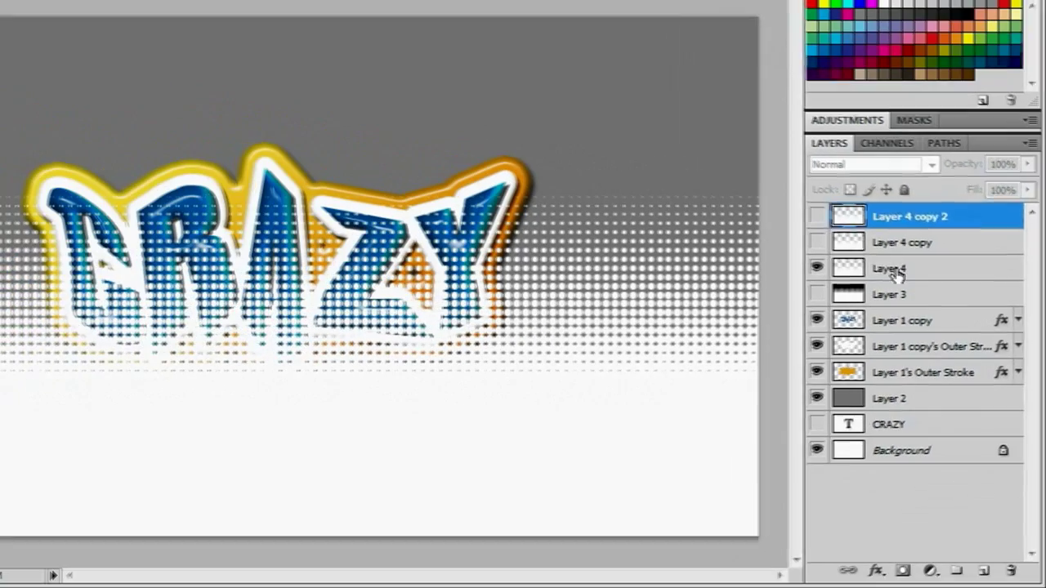
left_click(842, 260)
left_click_drag(892, 272, 903, 307)
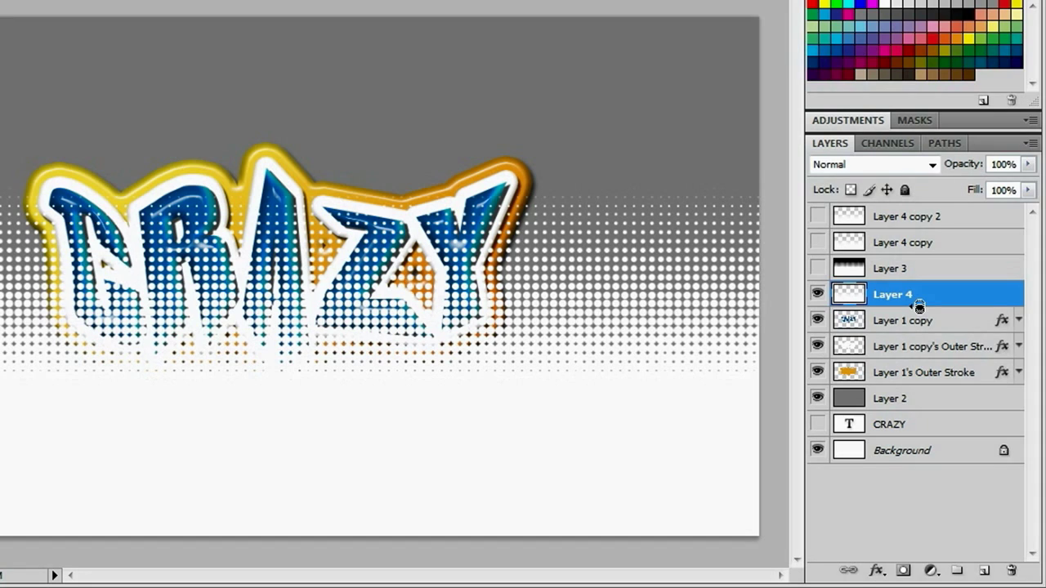
Clip Layer 4's white dots to the CRAZY letters, resize them to fit, and set Overlay blending.
left_click(919, 305, "alt")
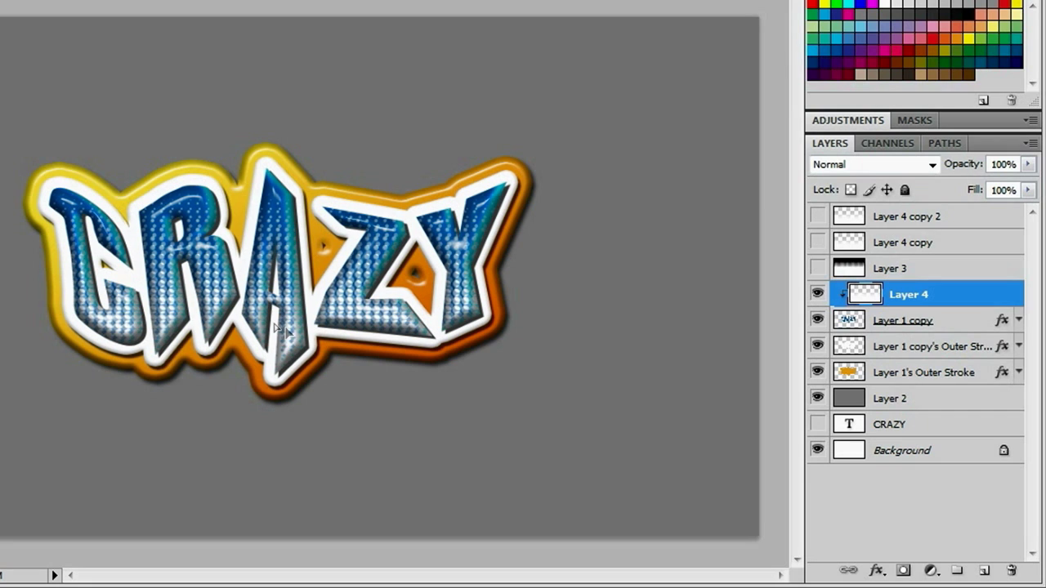
key("ctrl+t")
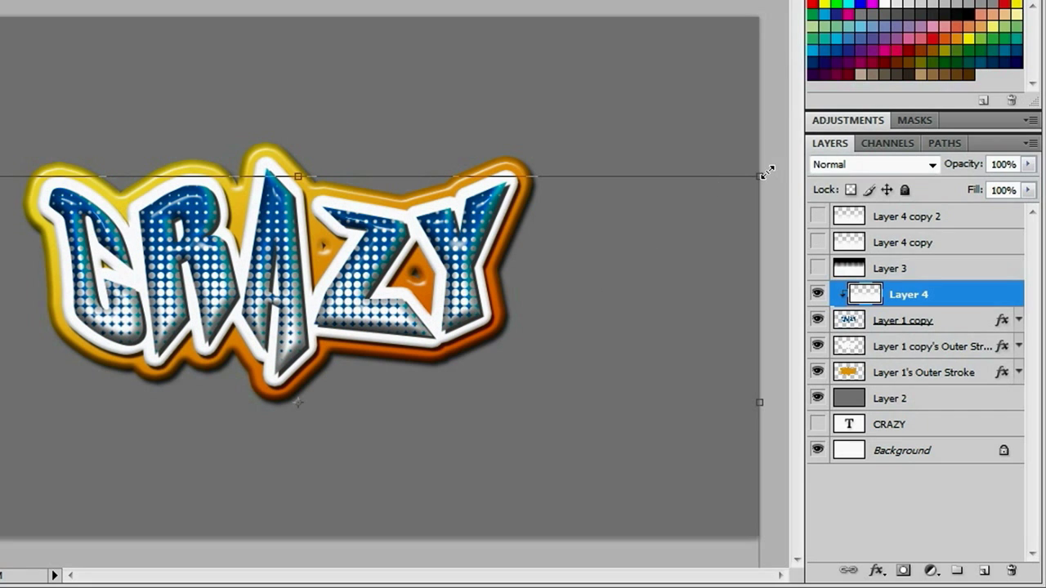
left_click_drag(760, 174, 717, 197)
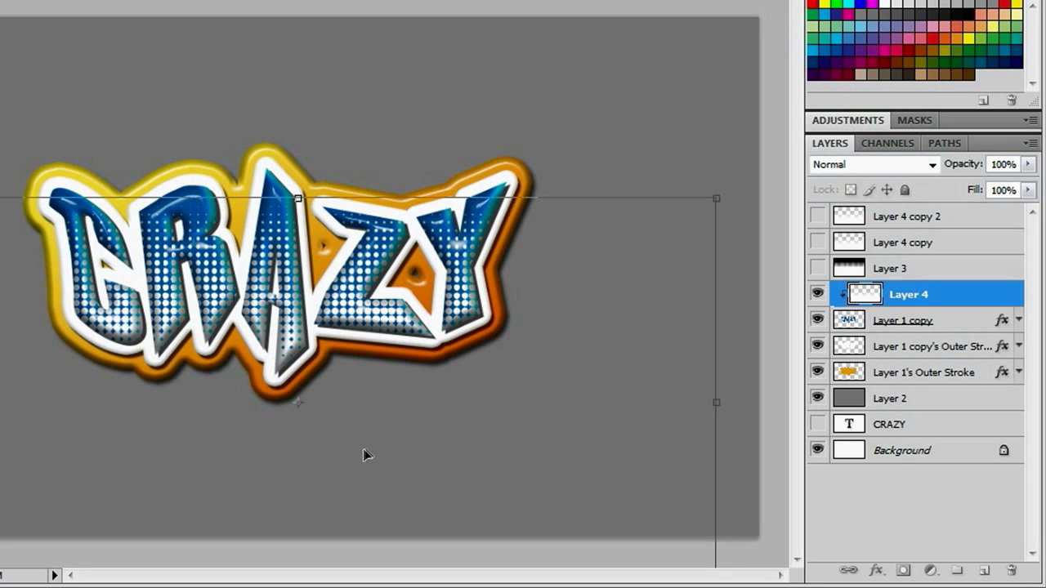
left_click_drag(358, 444, 358, 415)
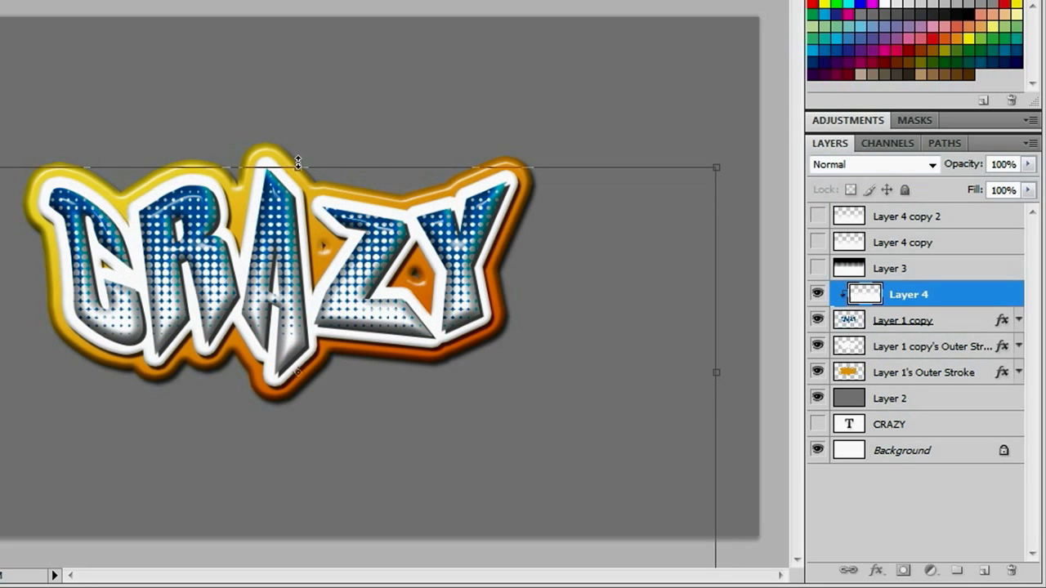
left_click_drag(297, 168, 299, 200)
mouse_move(308, 351)
left_mouse_down()
mouse_move(304, 323)
mouse_move(304, 334)
left_mouse_up()
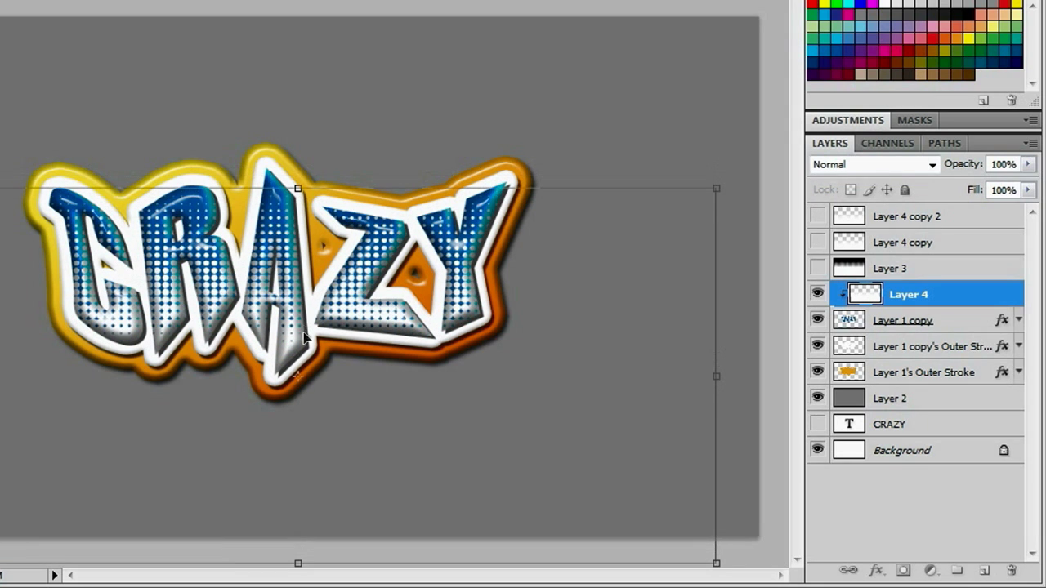
key("Return")
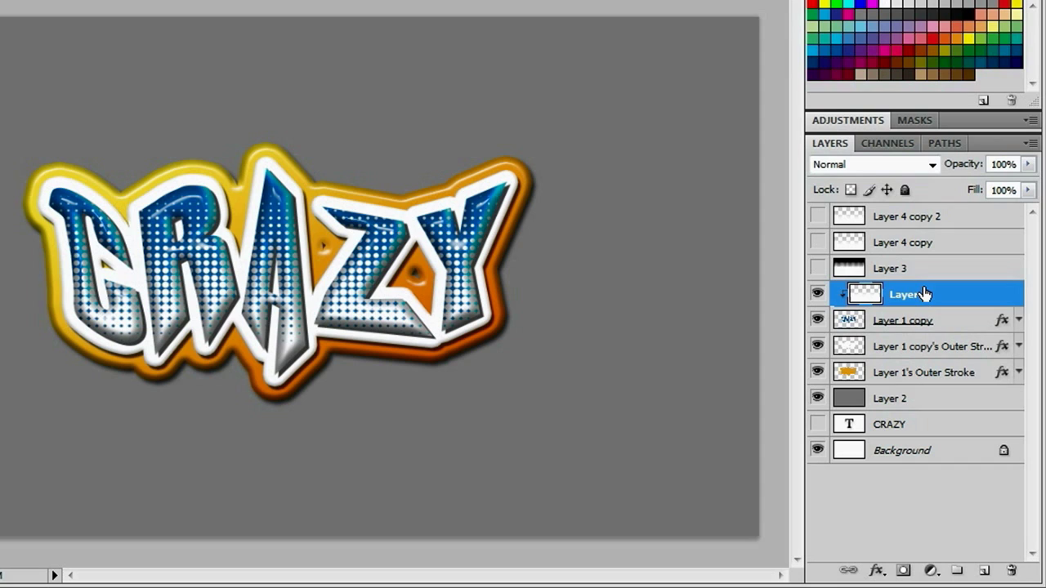
left_click(928, 165)
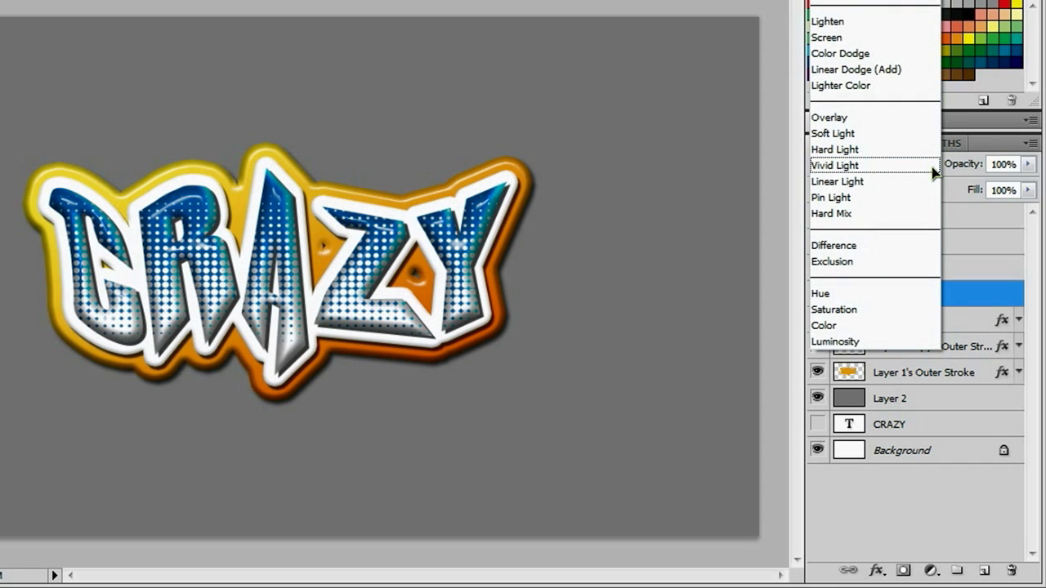
left_click(879, 119)
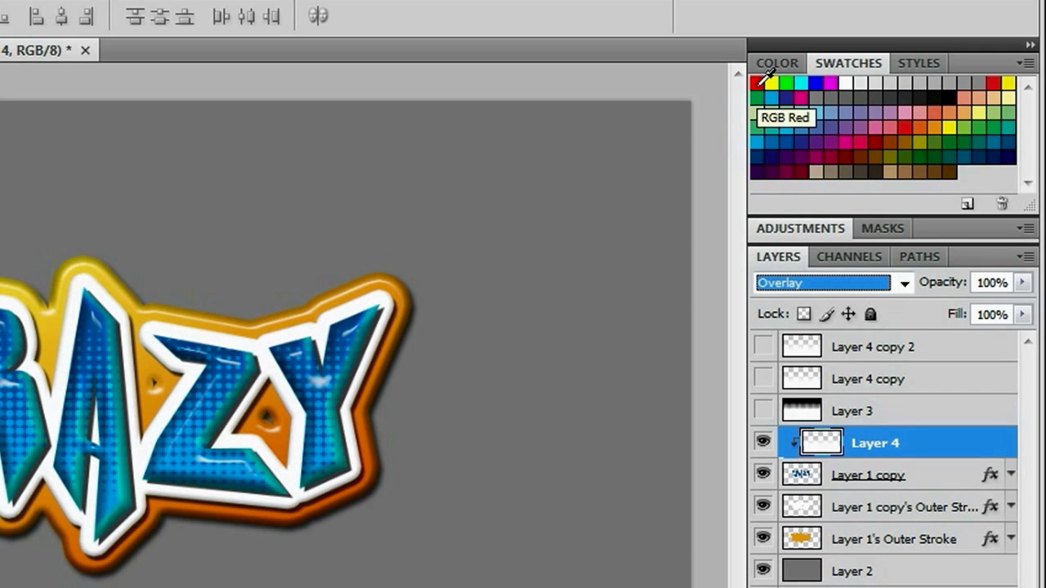
Set the foreground colour to pure red from the Swatches and RGB sliders.
right_click(759, 83)
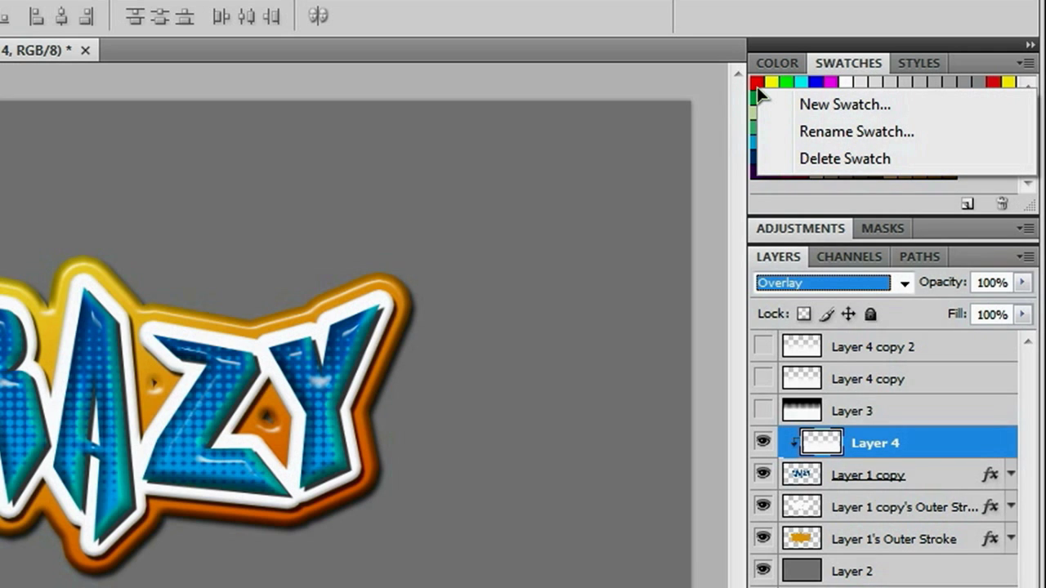
left_click(802, 81)
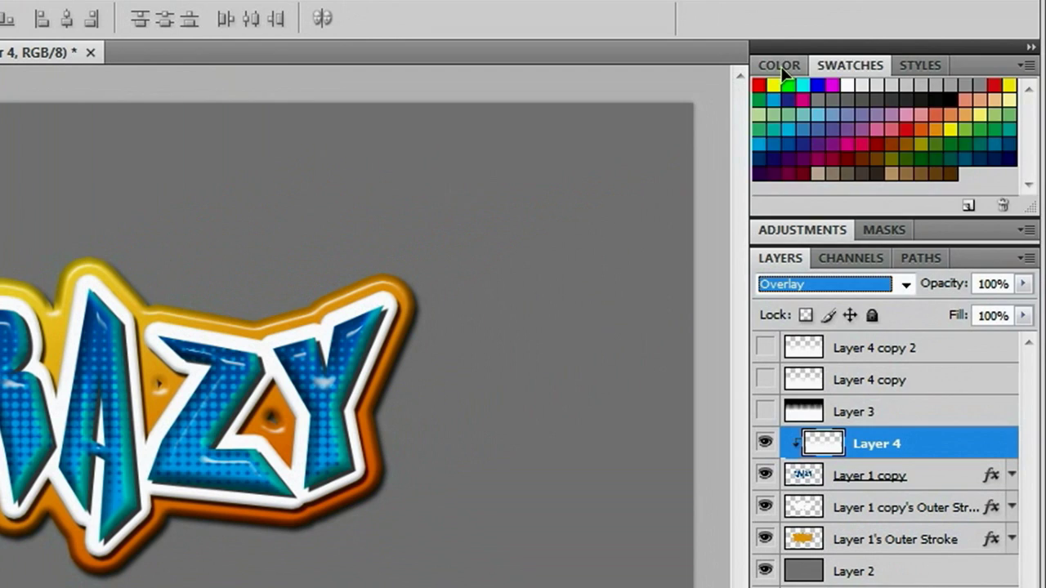
left_click(781, 66)
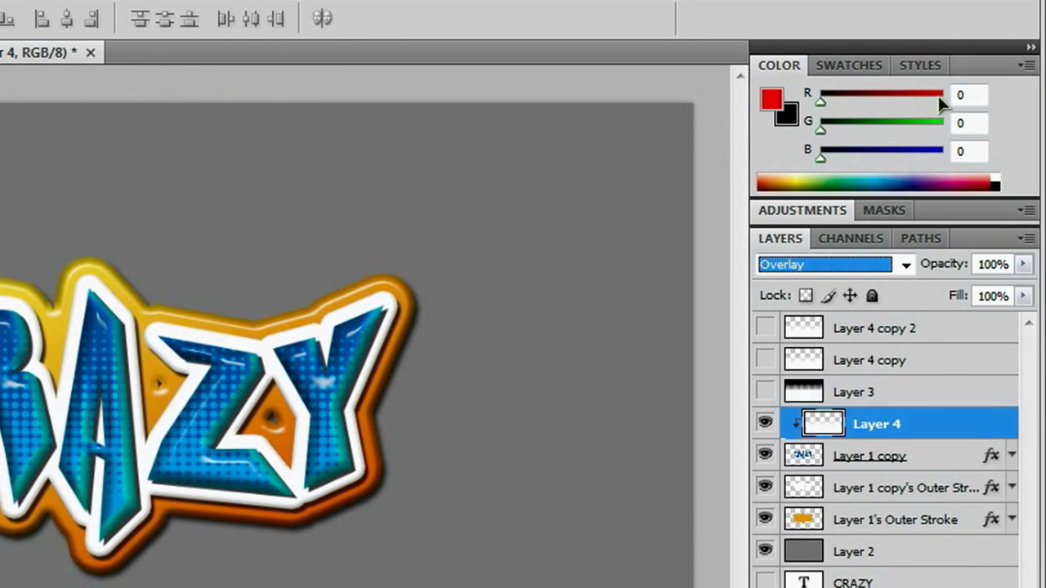
left_click_drag(821, 101, 907, 103)
left_click(771, 99)
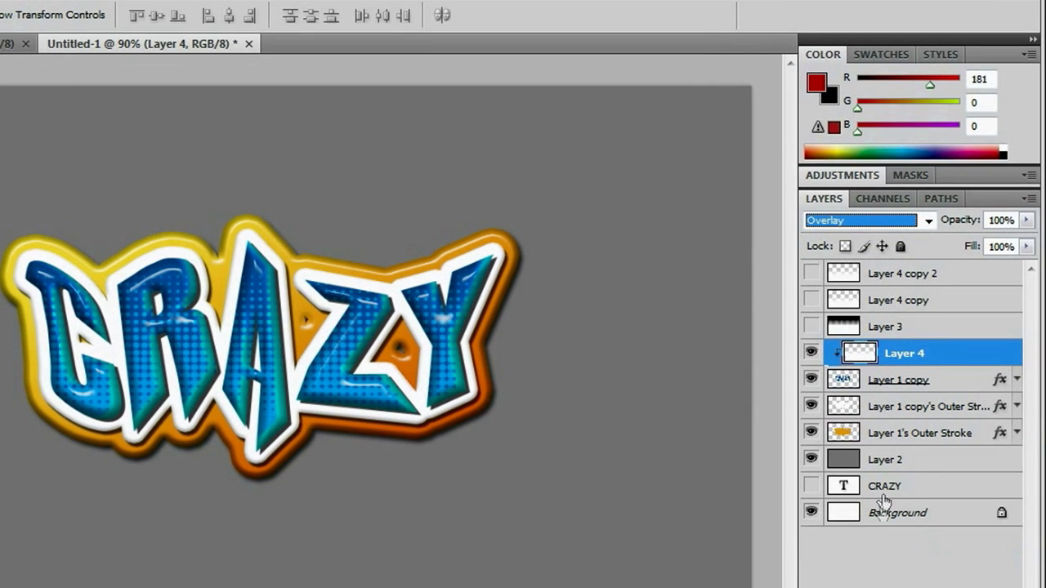
Fill Layer 2 with red, then darken it to R 153 and refill.
left_click(912, 464)
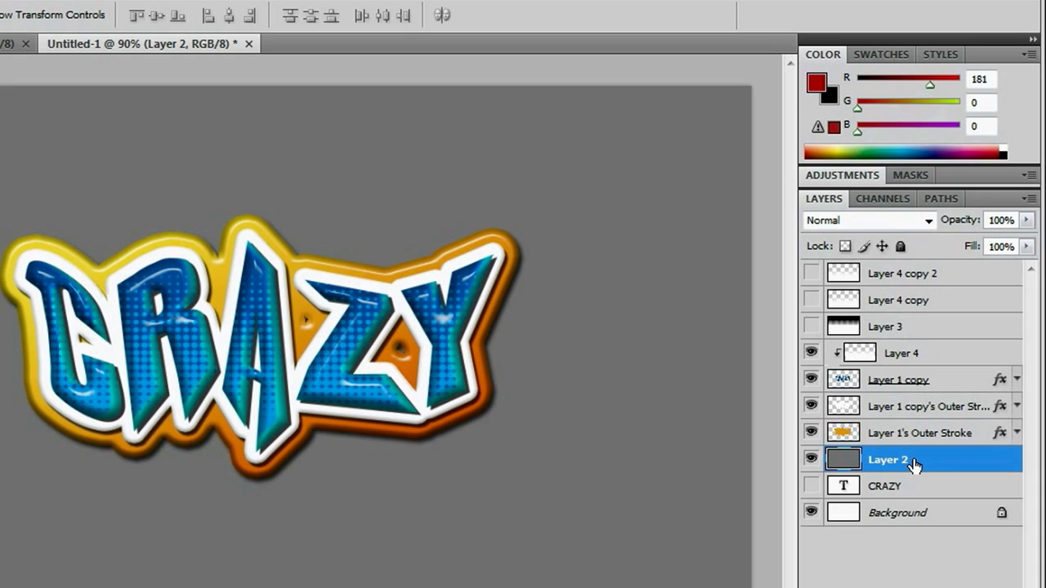
key("alt+BackSpace")
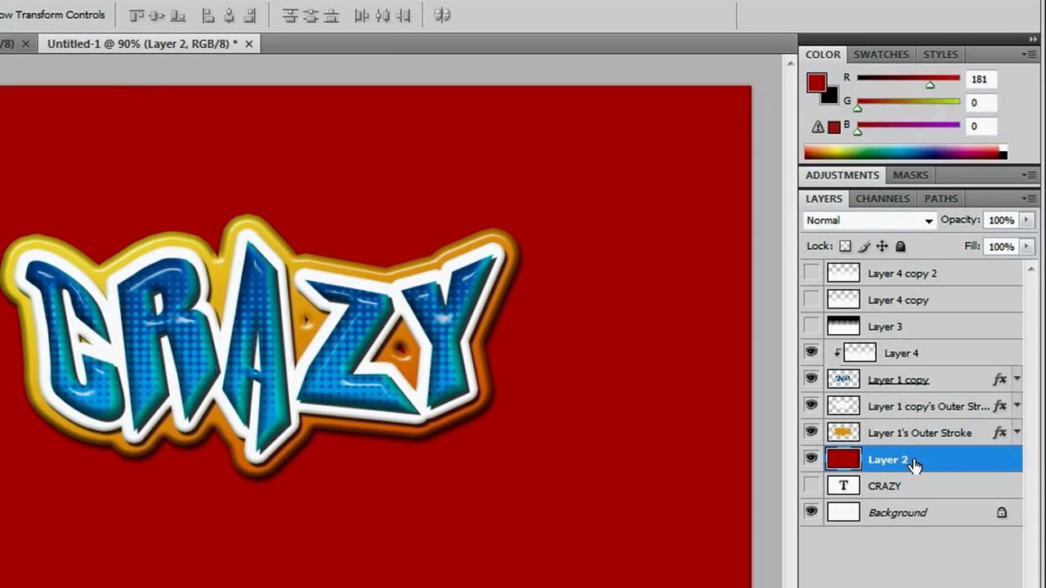
left_click_drag(930, 85, 919, 86)
key("alt+BackSpace")
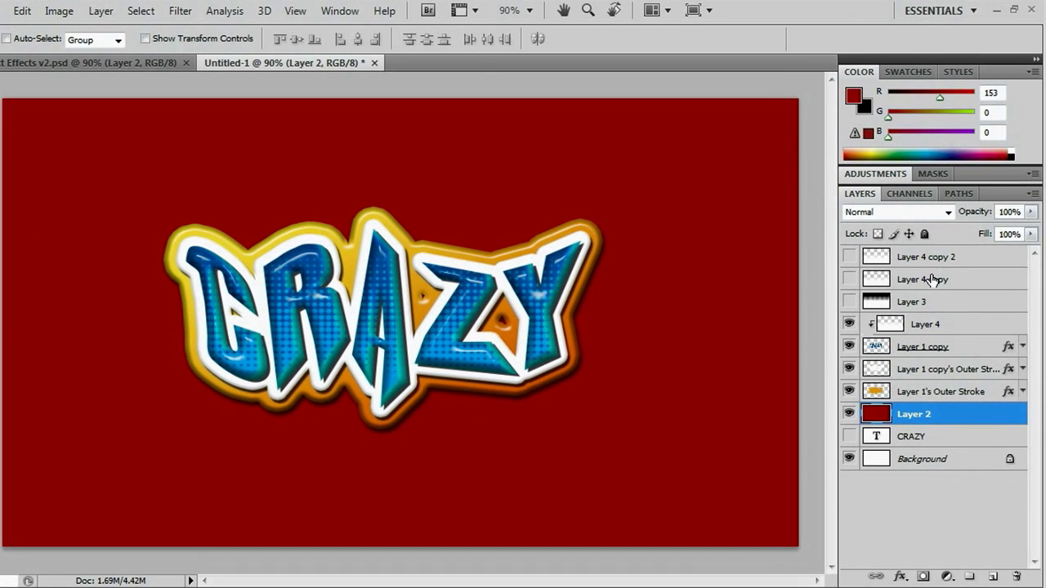
left_click(931, 280)
Move both halftone copies above Layer 2 and make them visible.
left_click(932, 256, "shift")
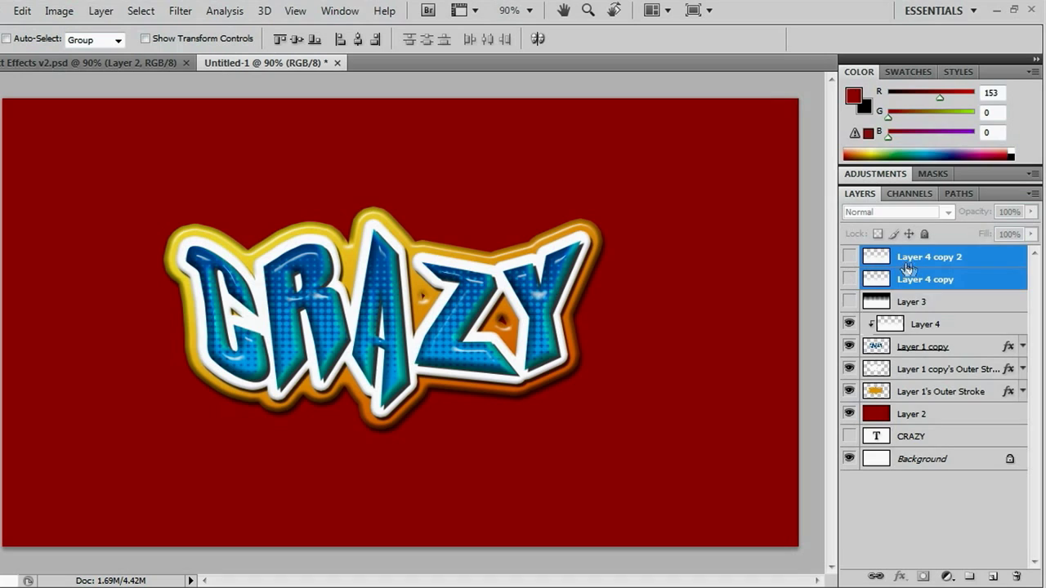
left_click_drag(909, 266, 914, 413)
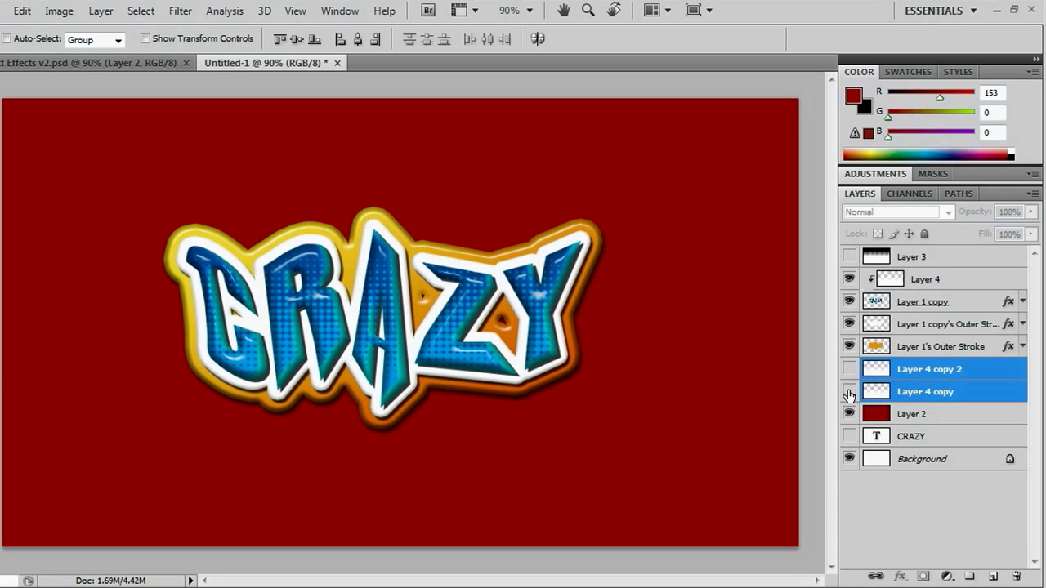
left_click_drag(849, 395, 849, 372)
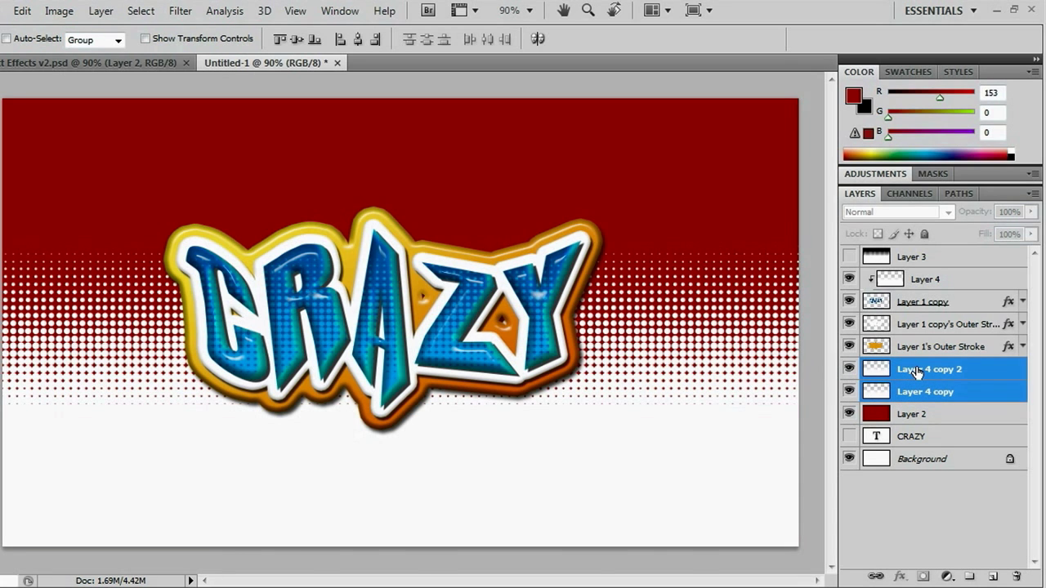
Flip Layer 4 copy 2 vertically to the top; move Layer 4 copy toward the bottom.
left_click(917, 372)
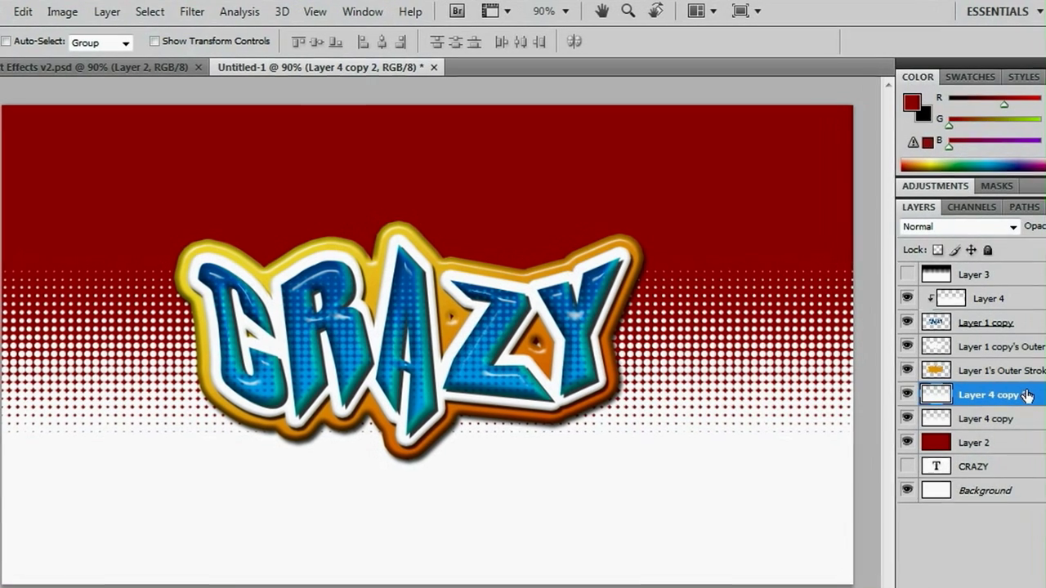
left_click(22, 12)
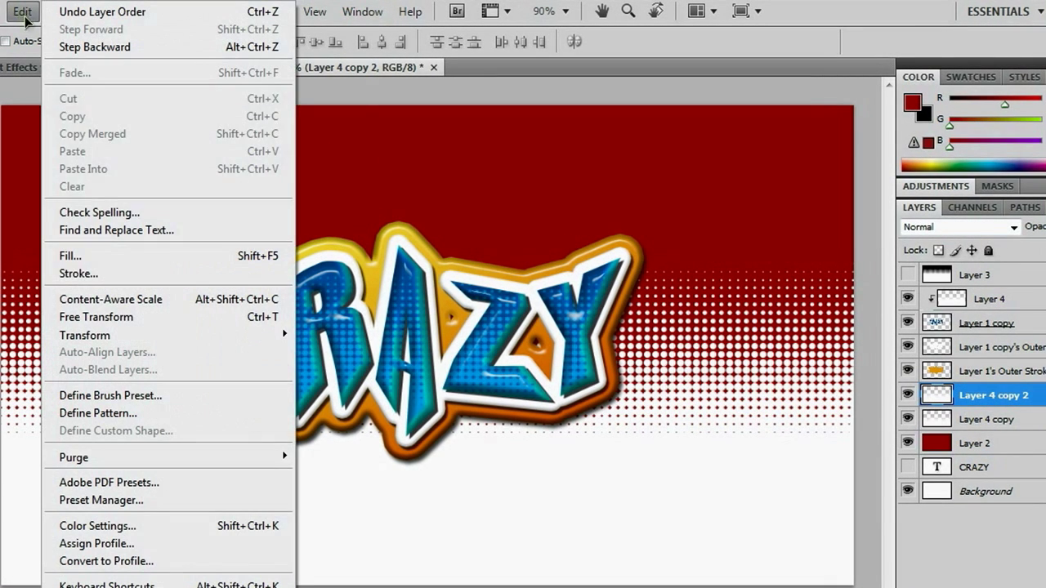
mouse_move(183, 335)
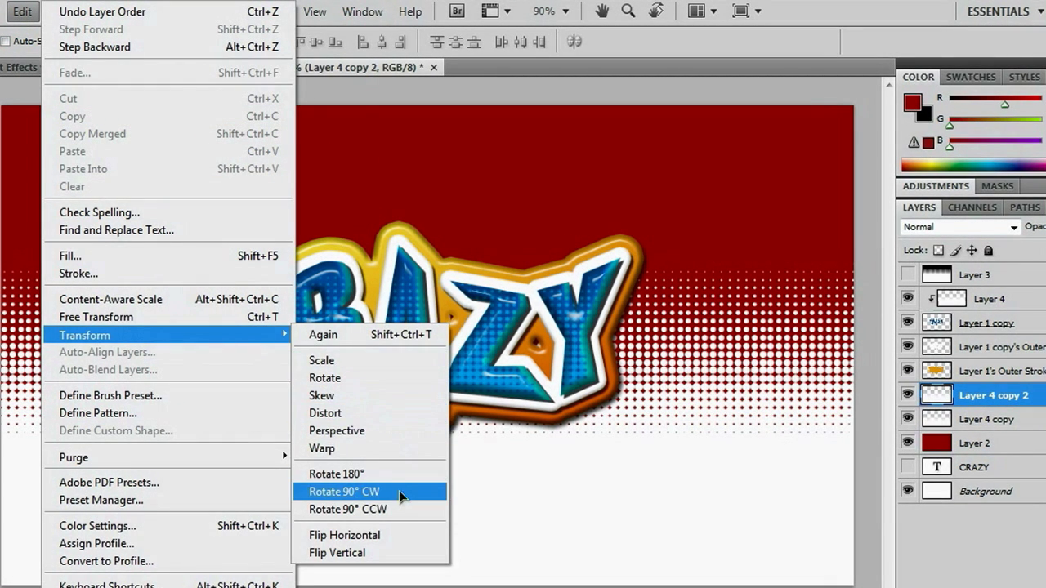
left_click(384, 553)
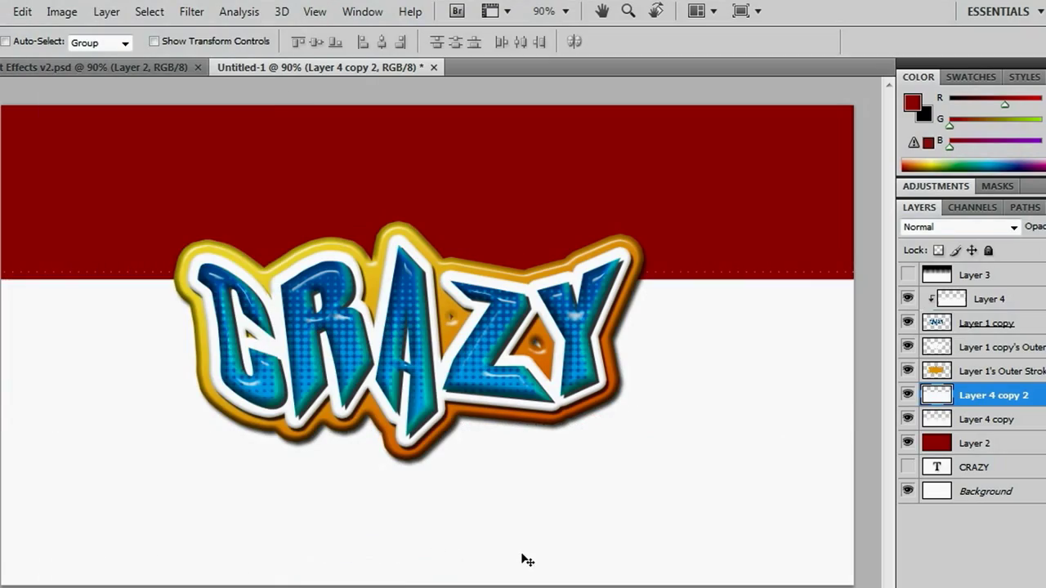
left_click_drag(518, 544, 554, 148)
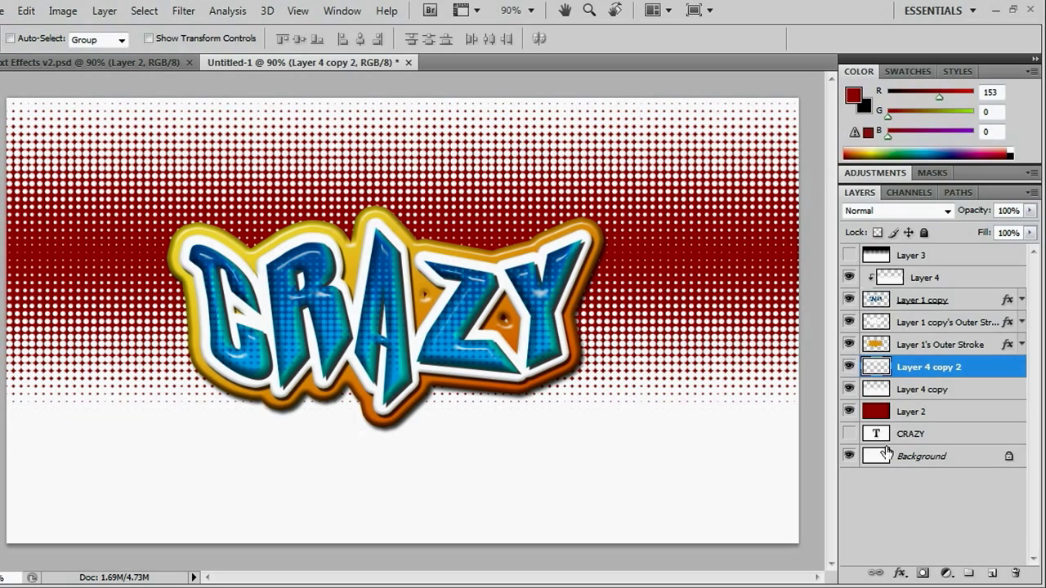
left_click(954, 411)
left_click_drag(555, 309, 603, 427)
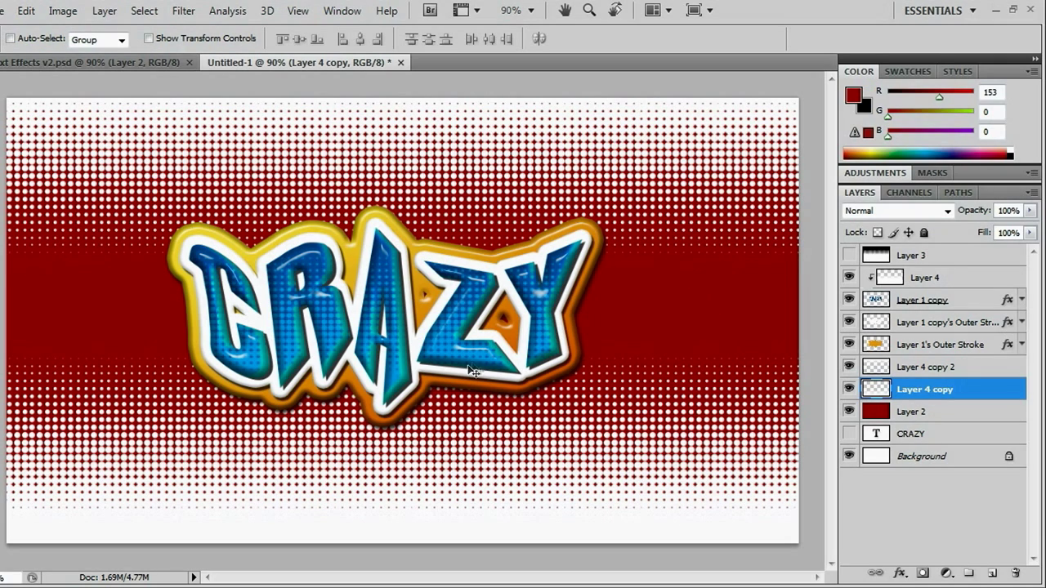
After checking the Text Effects v2.psd reference, lock transparent pixels on both halftone copies.
left_click(121, 68)
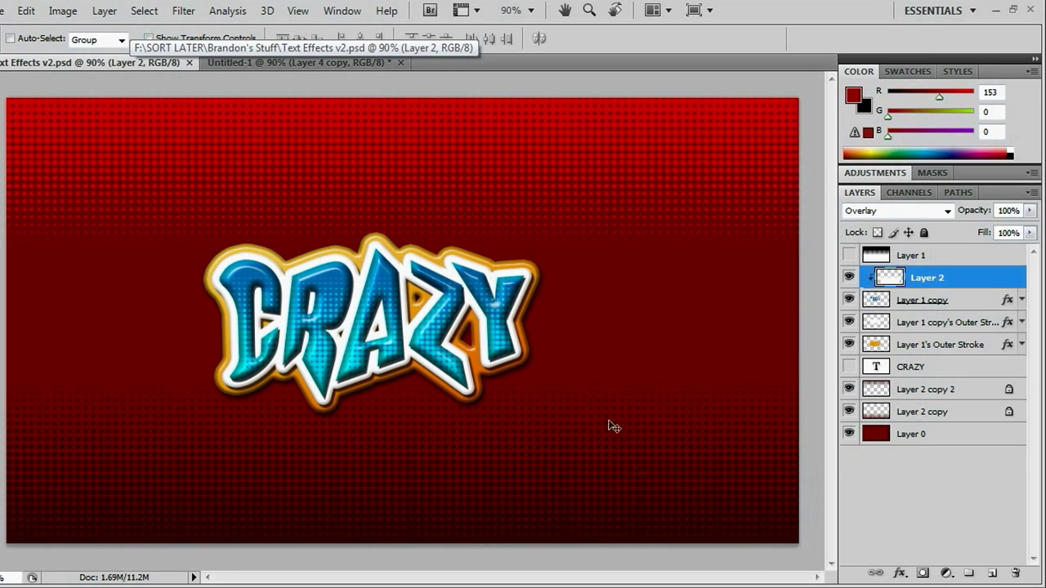
left_click(278, 63)
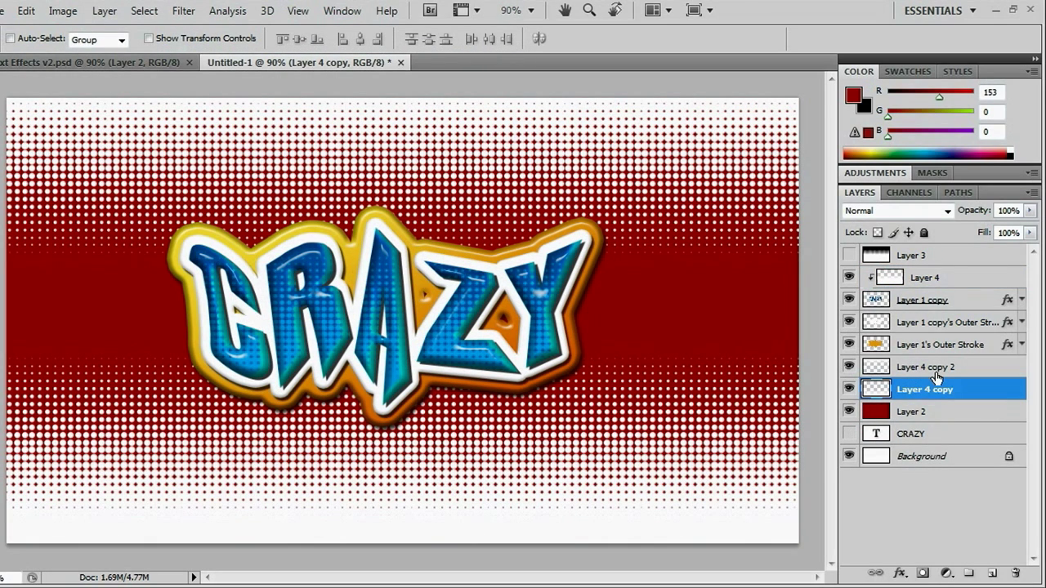
left_click(878, 233)
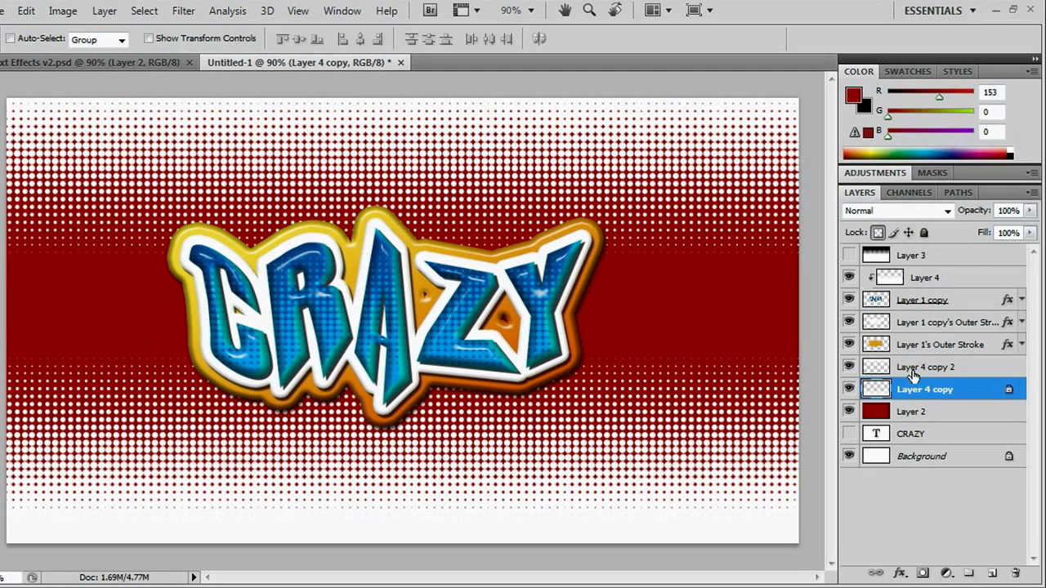
left_click(915, 370)
left_click(878, 234)
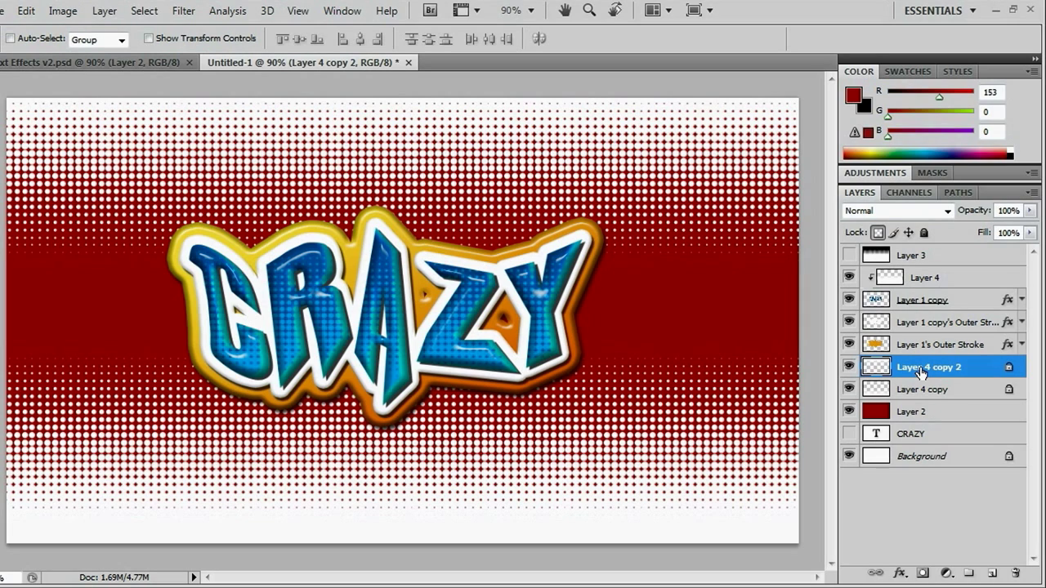
Fill both halftone dot layers with the dark red, checking by toggling Layer 2.
key("alt+BackSpace")
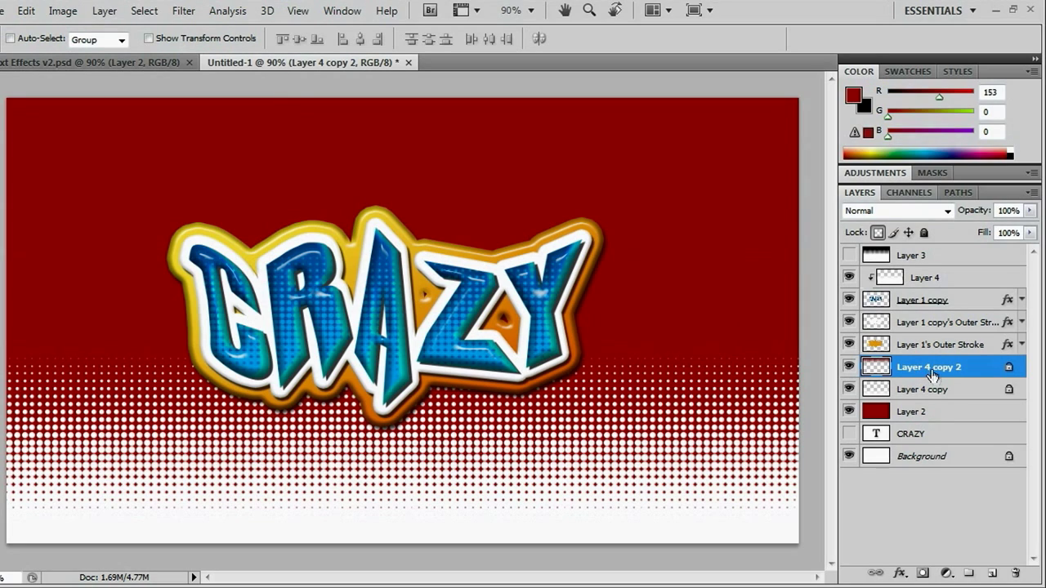
left_click(933, 389)
key("alt+BackSpace")
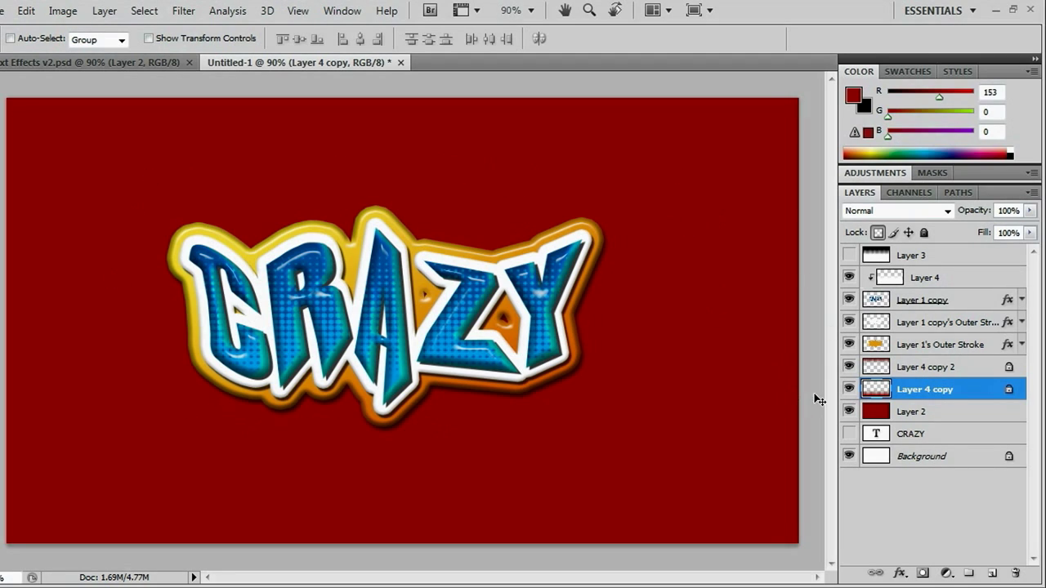
left_click(850, 433)
left_click(850, 412)
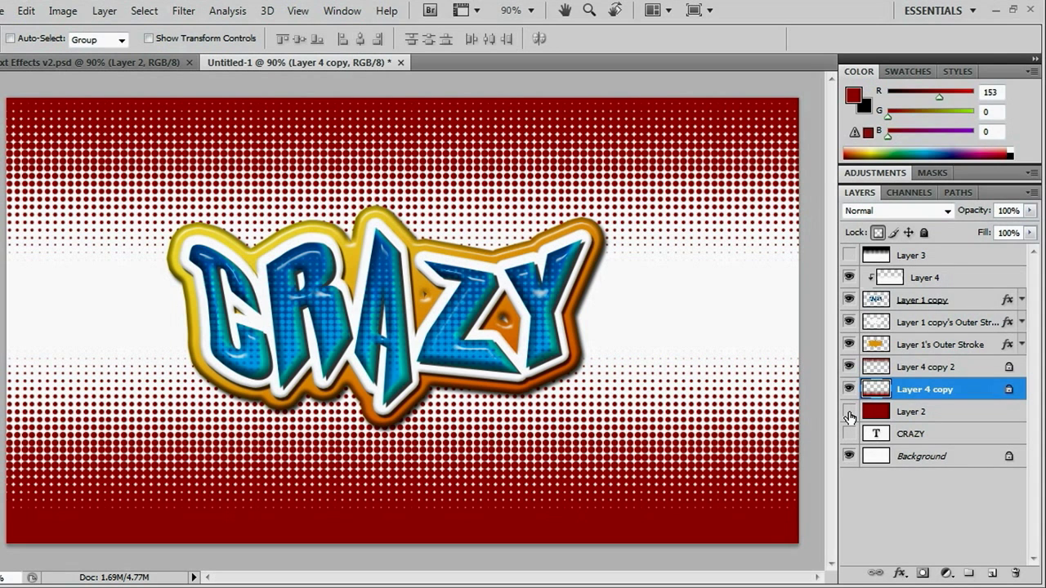
left_click(849, 412)
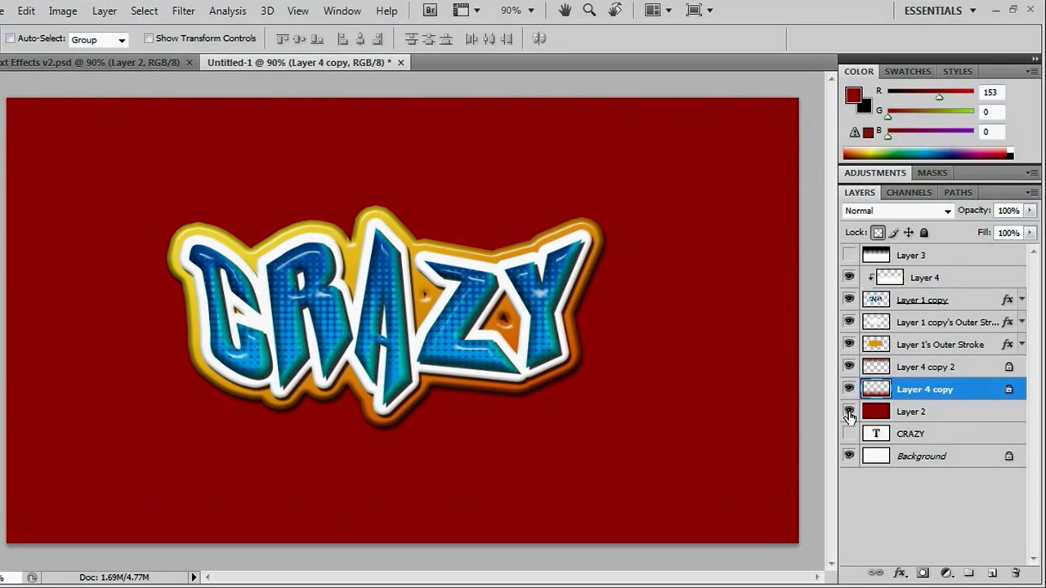
left_click(922, 369)
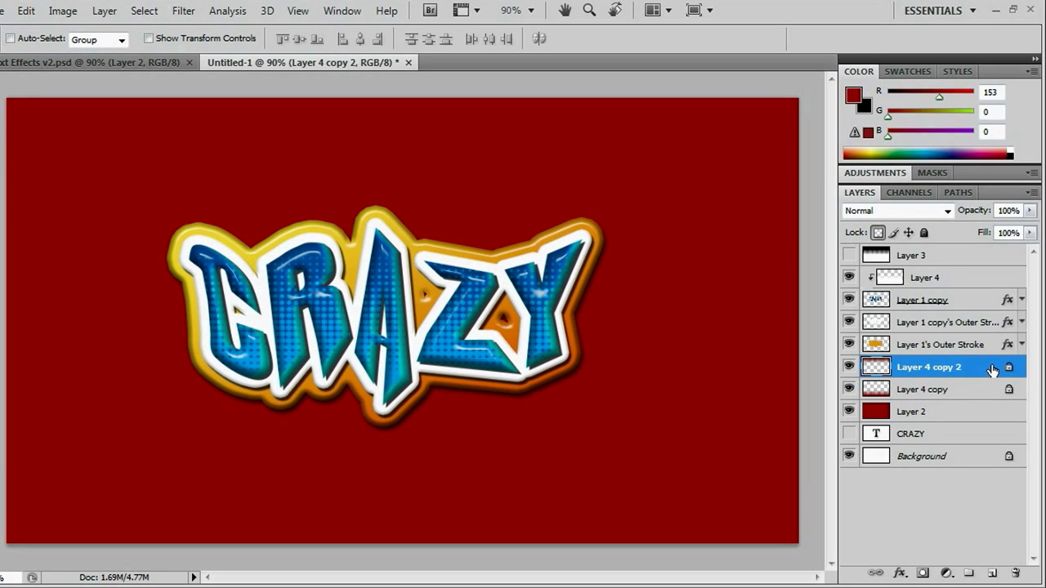
Try Color Dodge blending on the top halftone band.
left_click(943, 211)
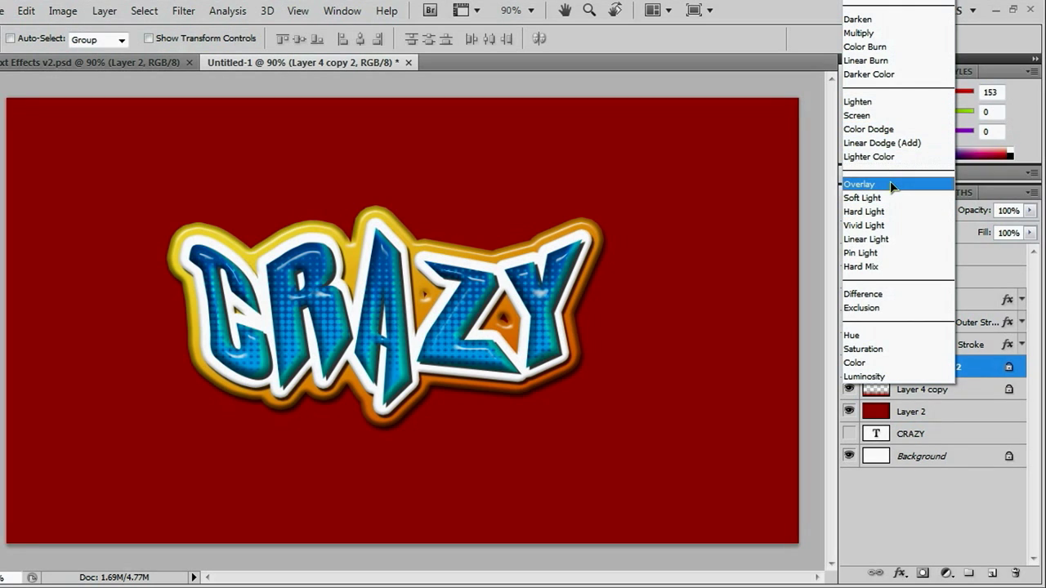
left_click(891, 133)
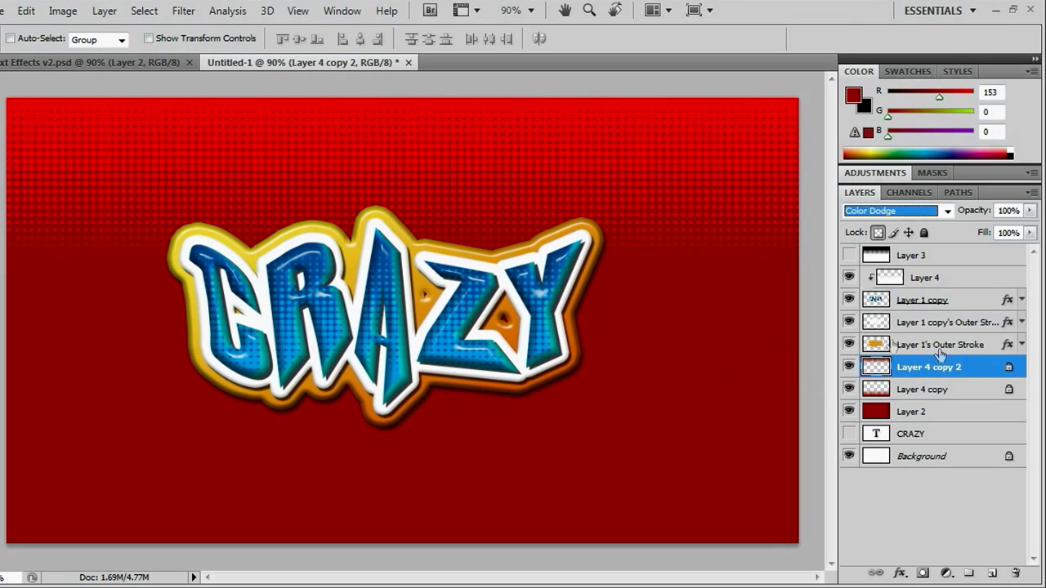
left_click_drag(929, 395, 936, 358)
Try Overlay and Difference on the bottom band, settling on Linear Burn.
left_click(922, 211)
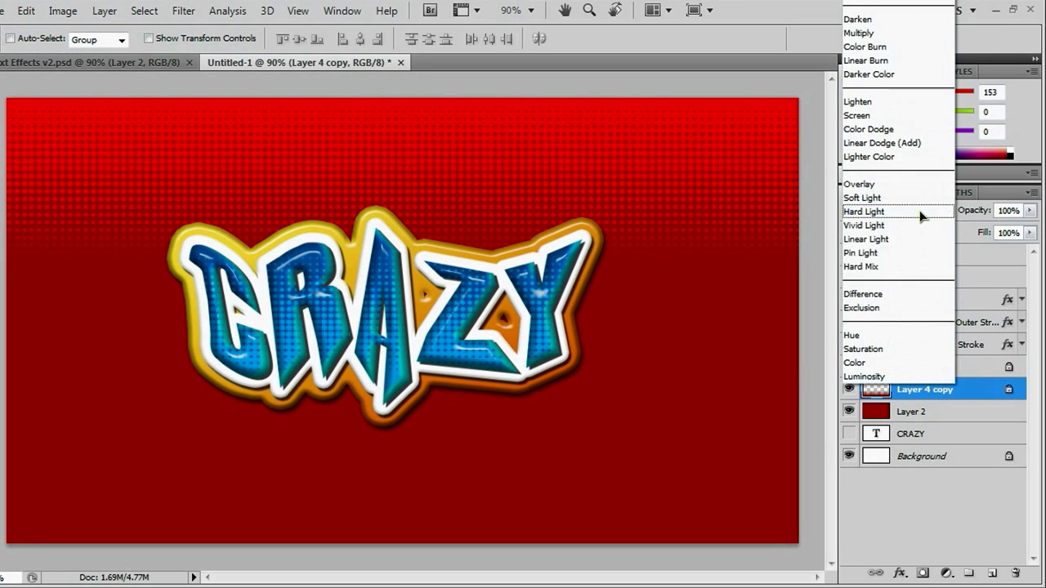
left_click(883, 186)
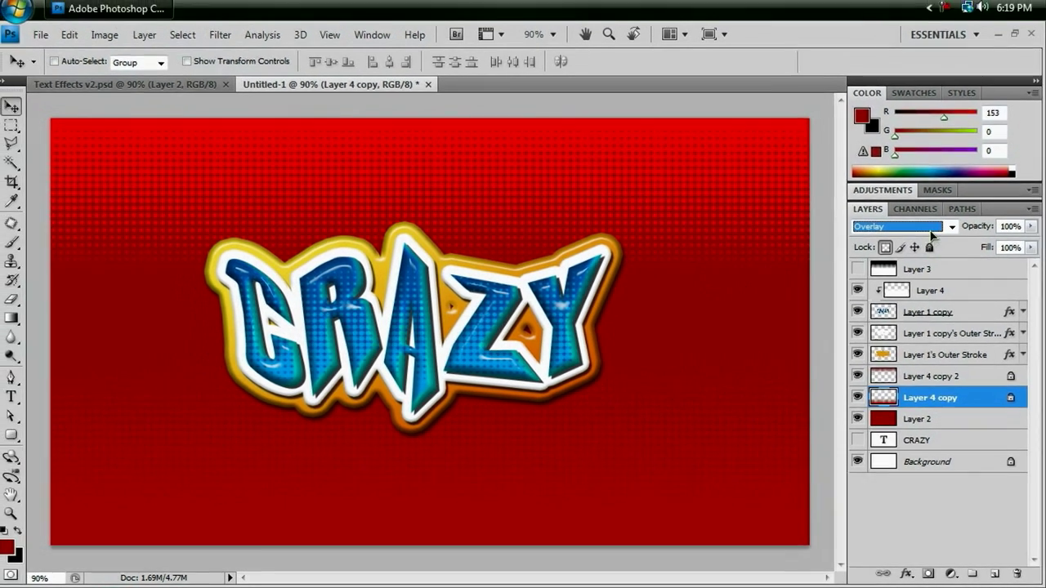
left_click(923, 211)
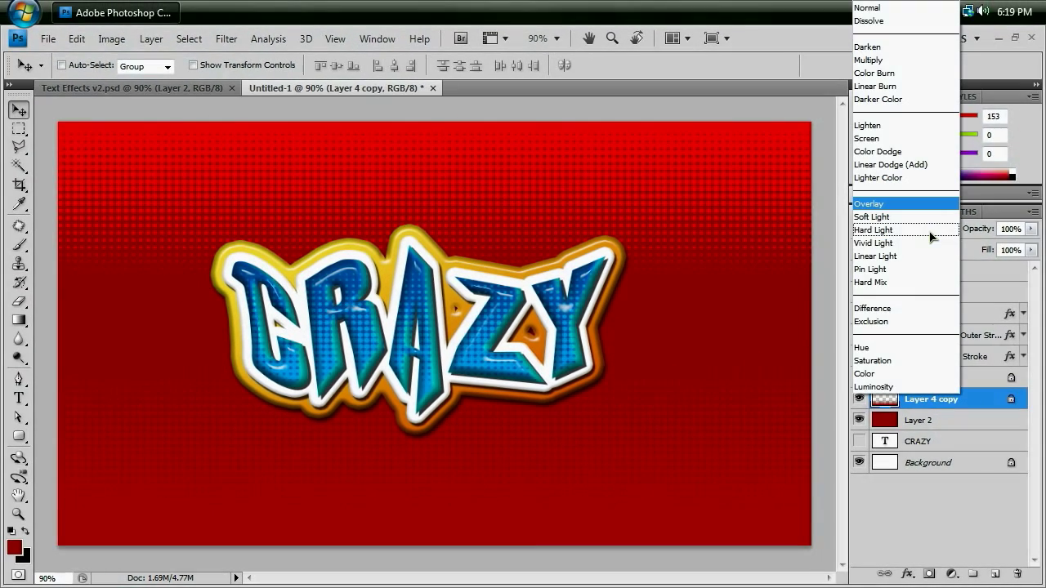
left_click(907, 309)
key("Up")
key("Up")
key("Up")
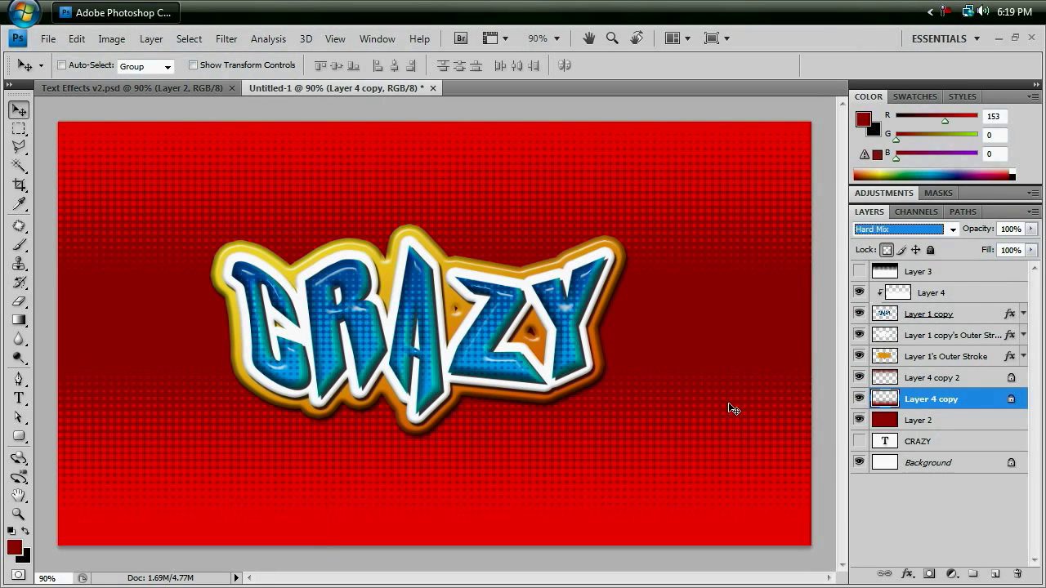
key("Up")
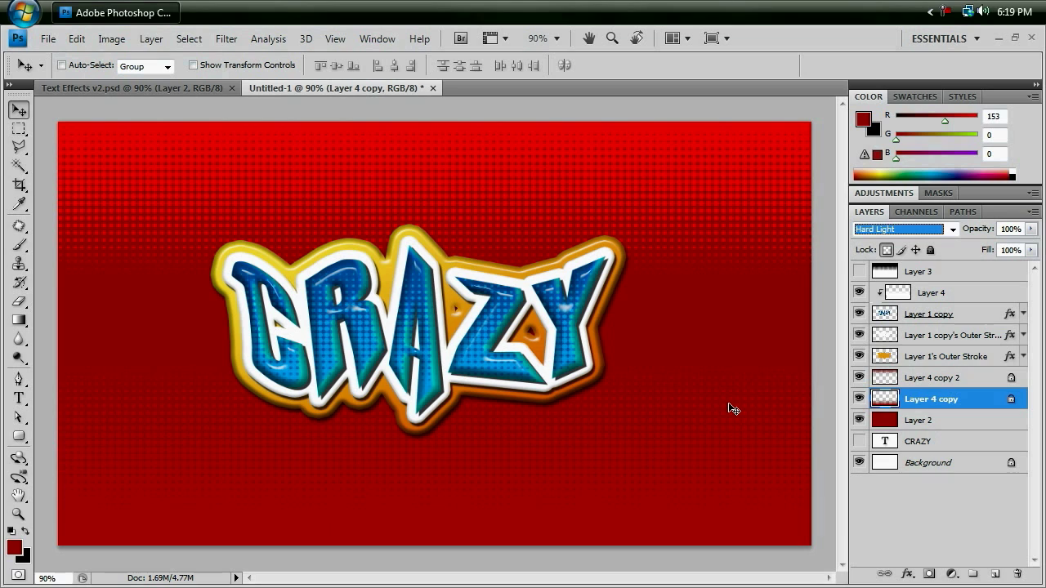
key("Up")
key("Up")
key("Up")
key("Up")
key("Up")
key("Up")
key("Up")
key("Up")
key("Up")
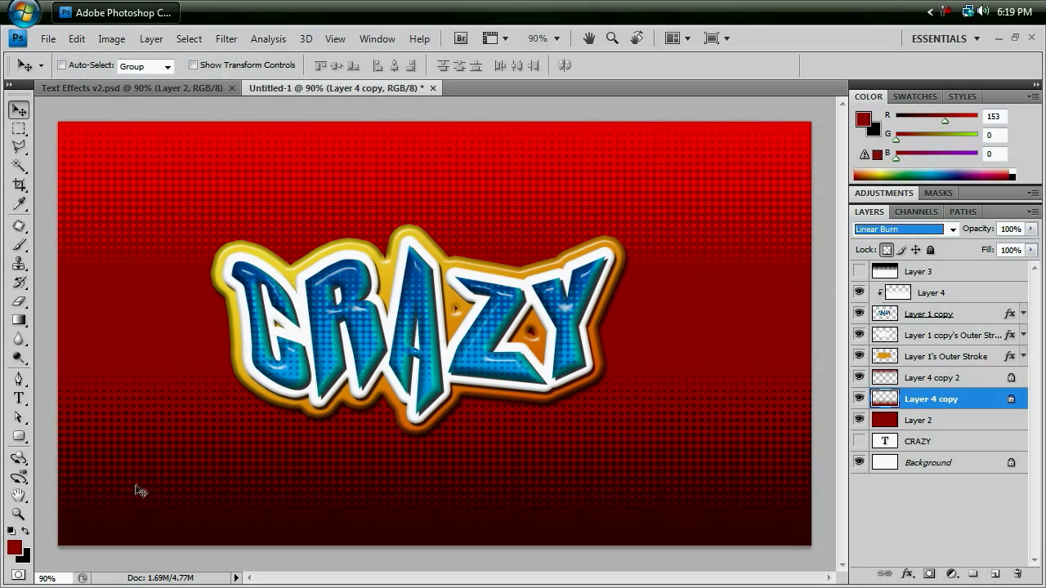
Cycle the top band's (Layer 4 copy 2) blend mode to Hard Mix.
left_click(952, 379)
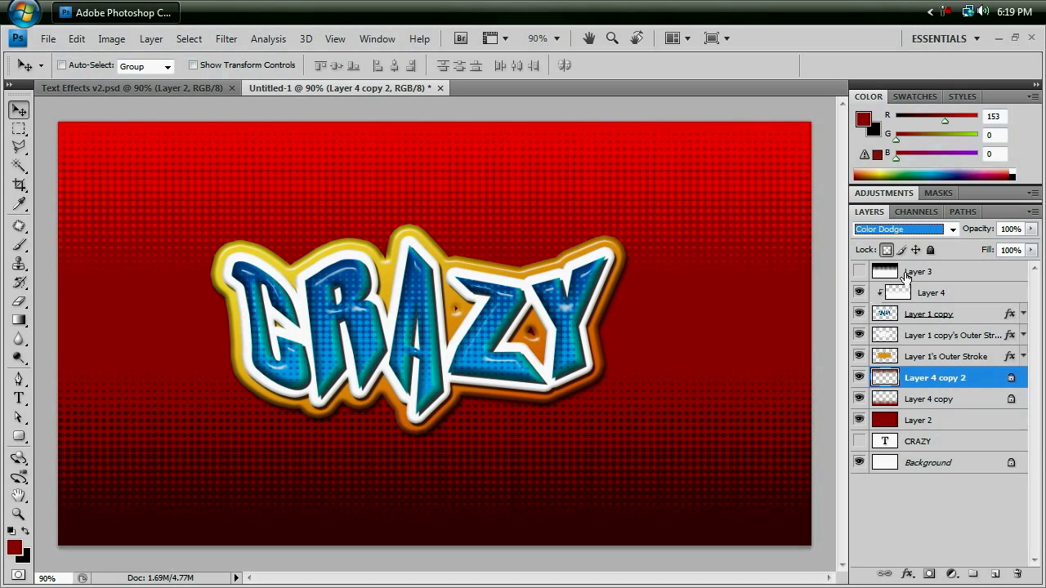
key("Up")
key("Up")
key("Up")
key("Up")
key("Up")
key("Up")
key("Up")
key("Up")
key("Up")
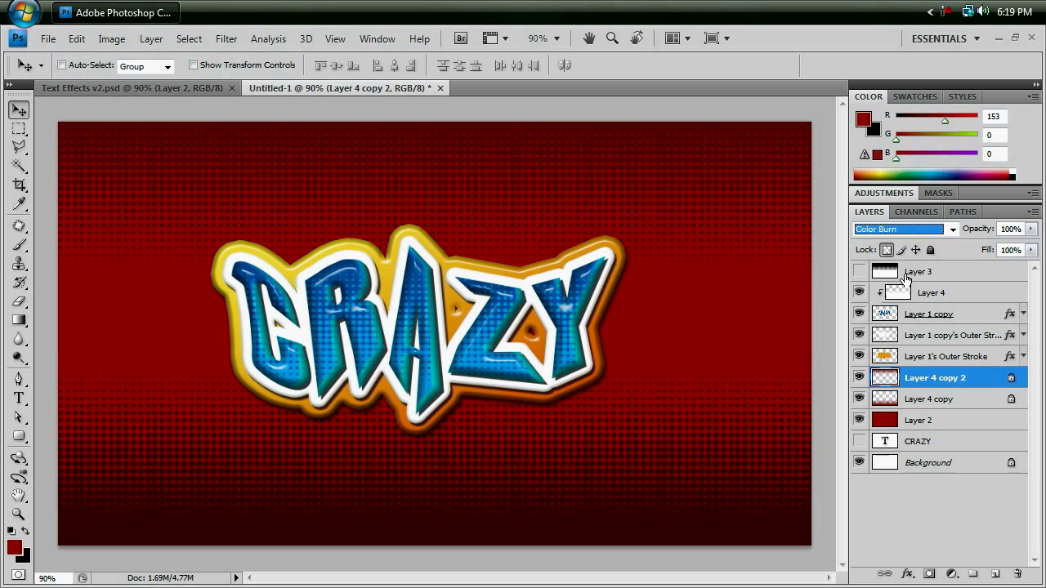
key("Down")
key("Down")
key("Down")
key("Down")
key("Down")
key("Down")
key("Down")
key("Down")
key("Up")
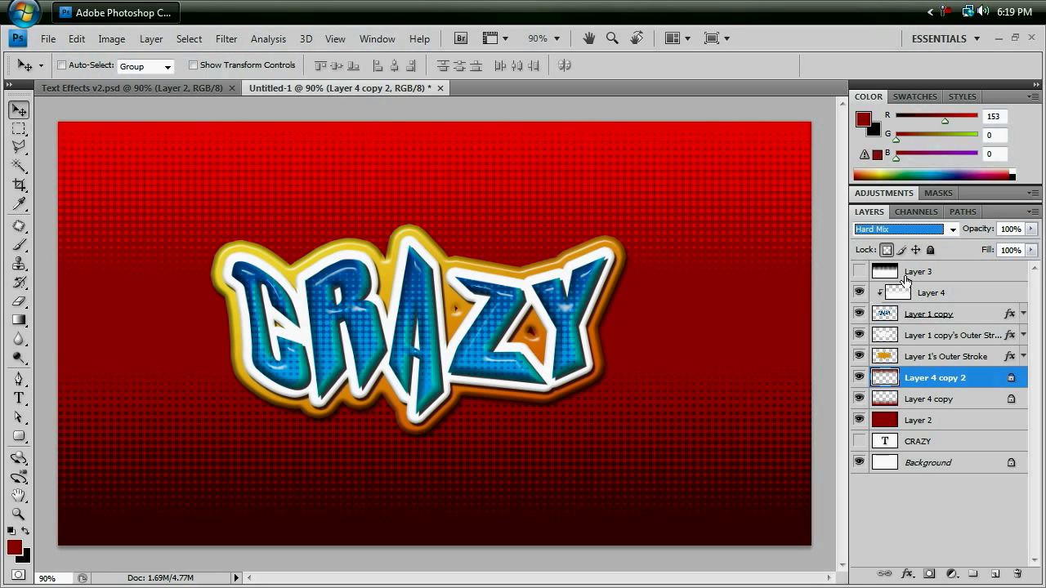